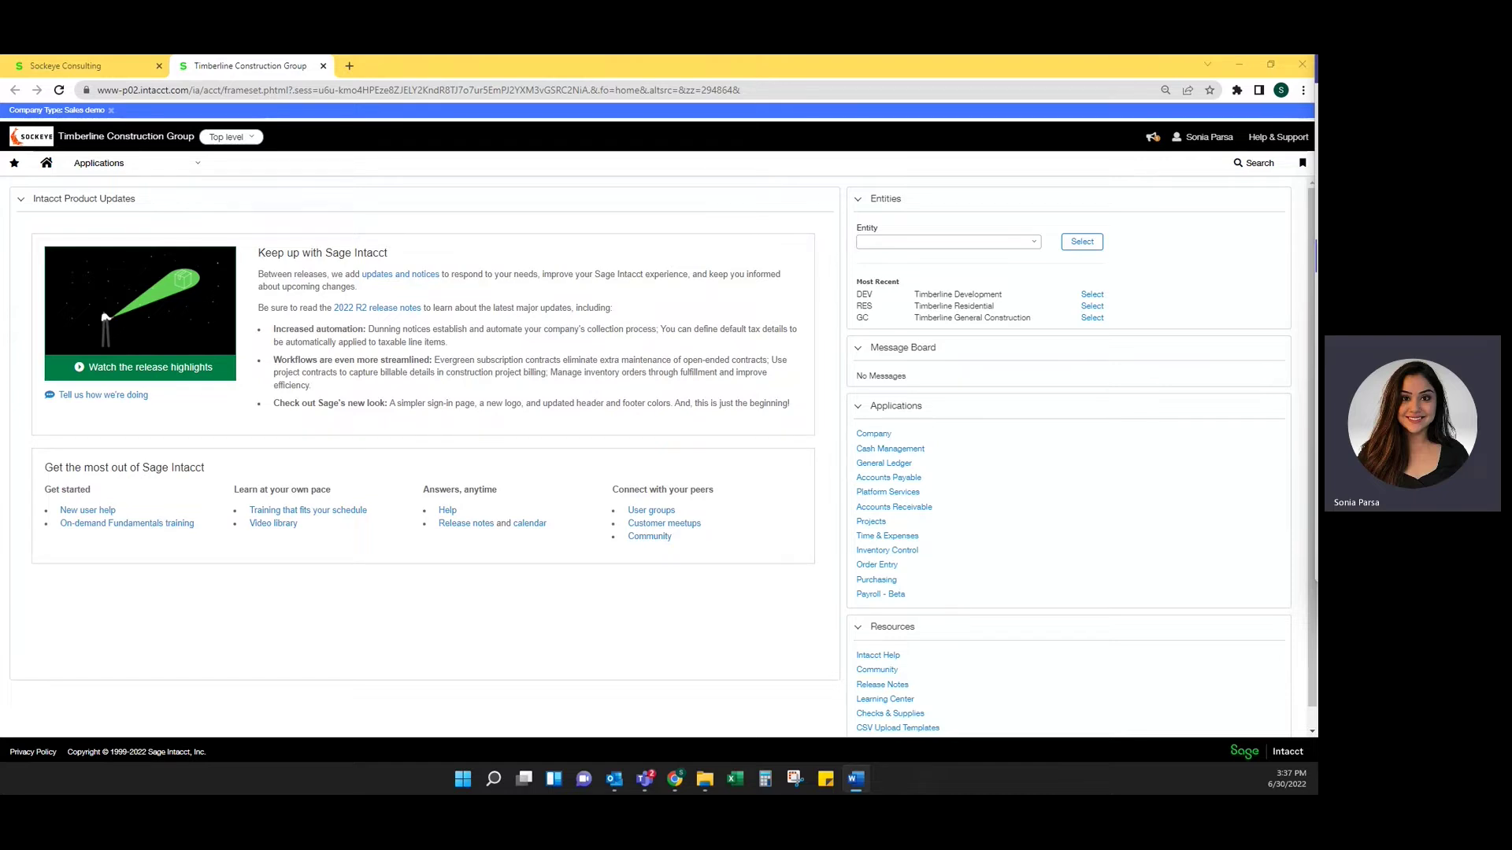
Switch to the DEV--Timberline Development entity and bring up the Order Entry setup options.
{"action": "left_click", "coordinate": [222, 138]}
{"action": "left_click", "coordinate": [236, 179]}
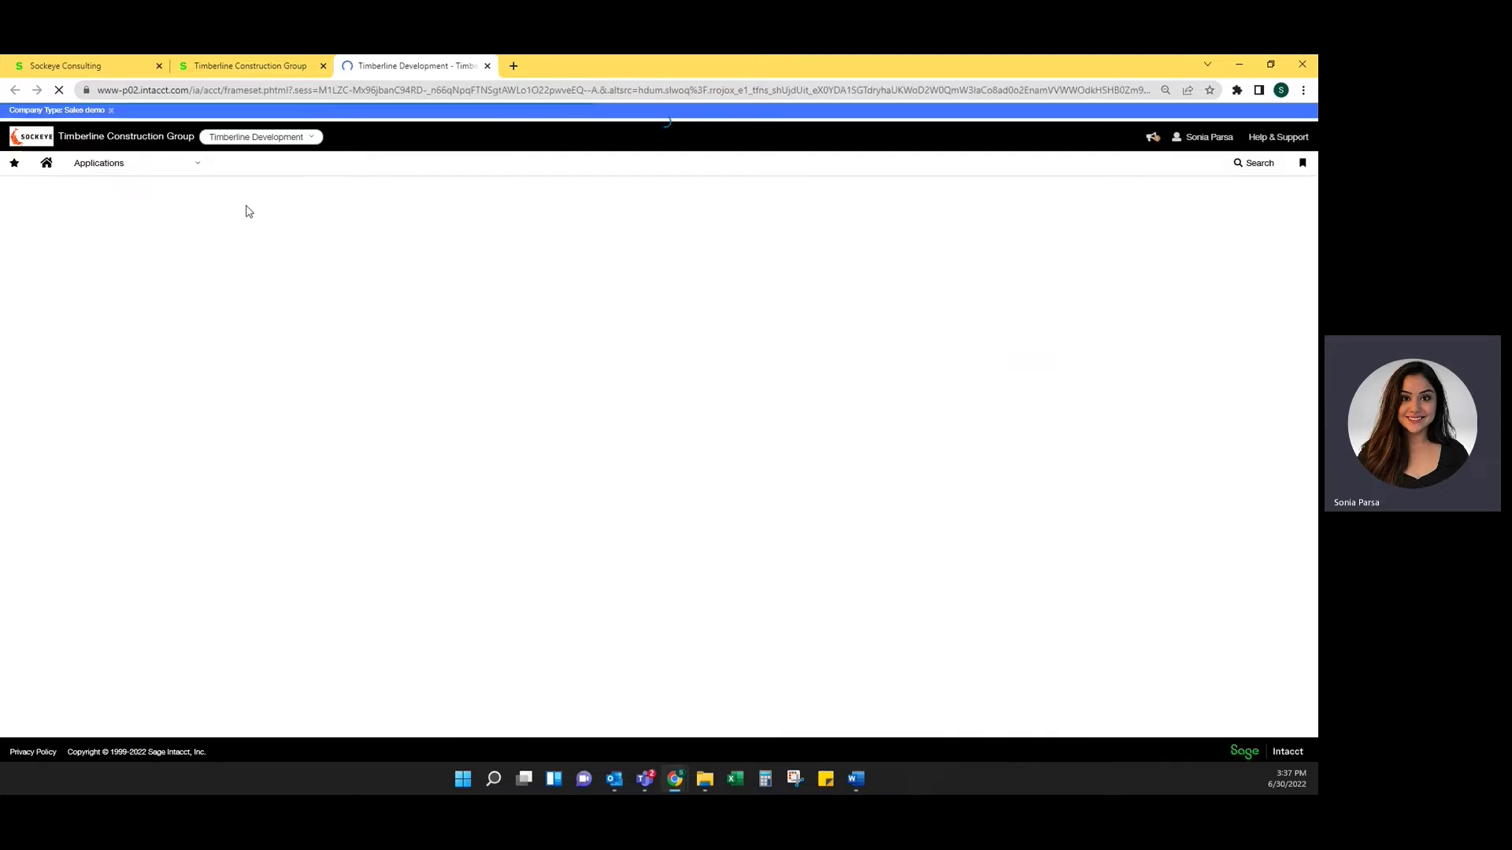
{"action": "left_click", "coordinate": [187, 172]}
{"action": "mouse_move", "coordinate": [164, 392]}
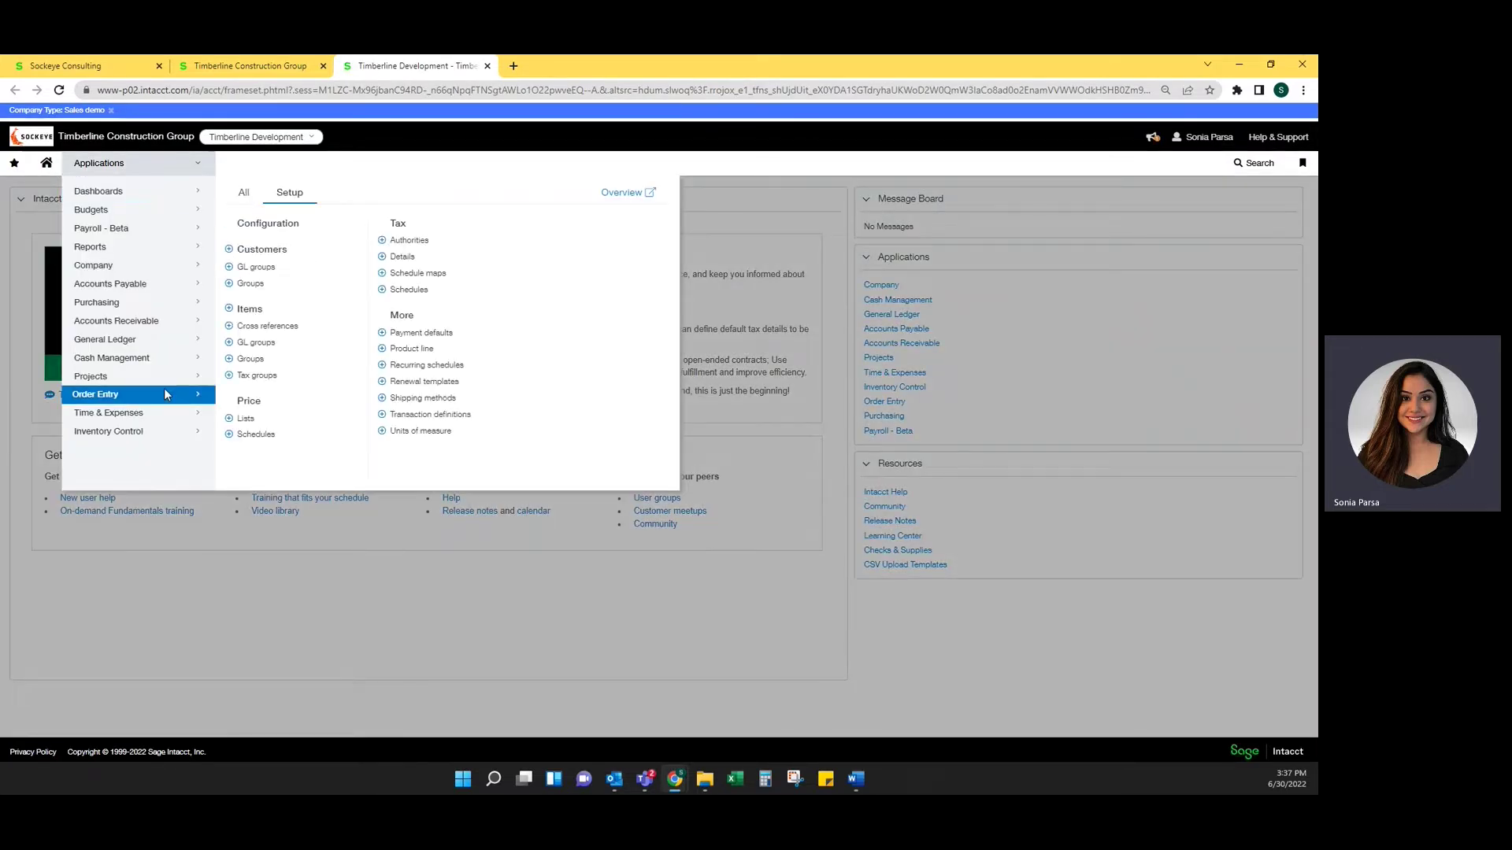
{"action": "left_click", "coordinate": [243, 194]}
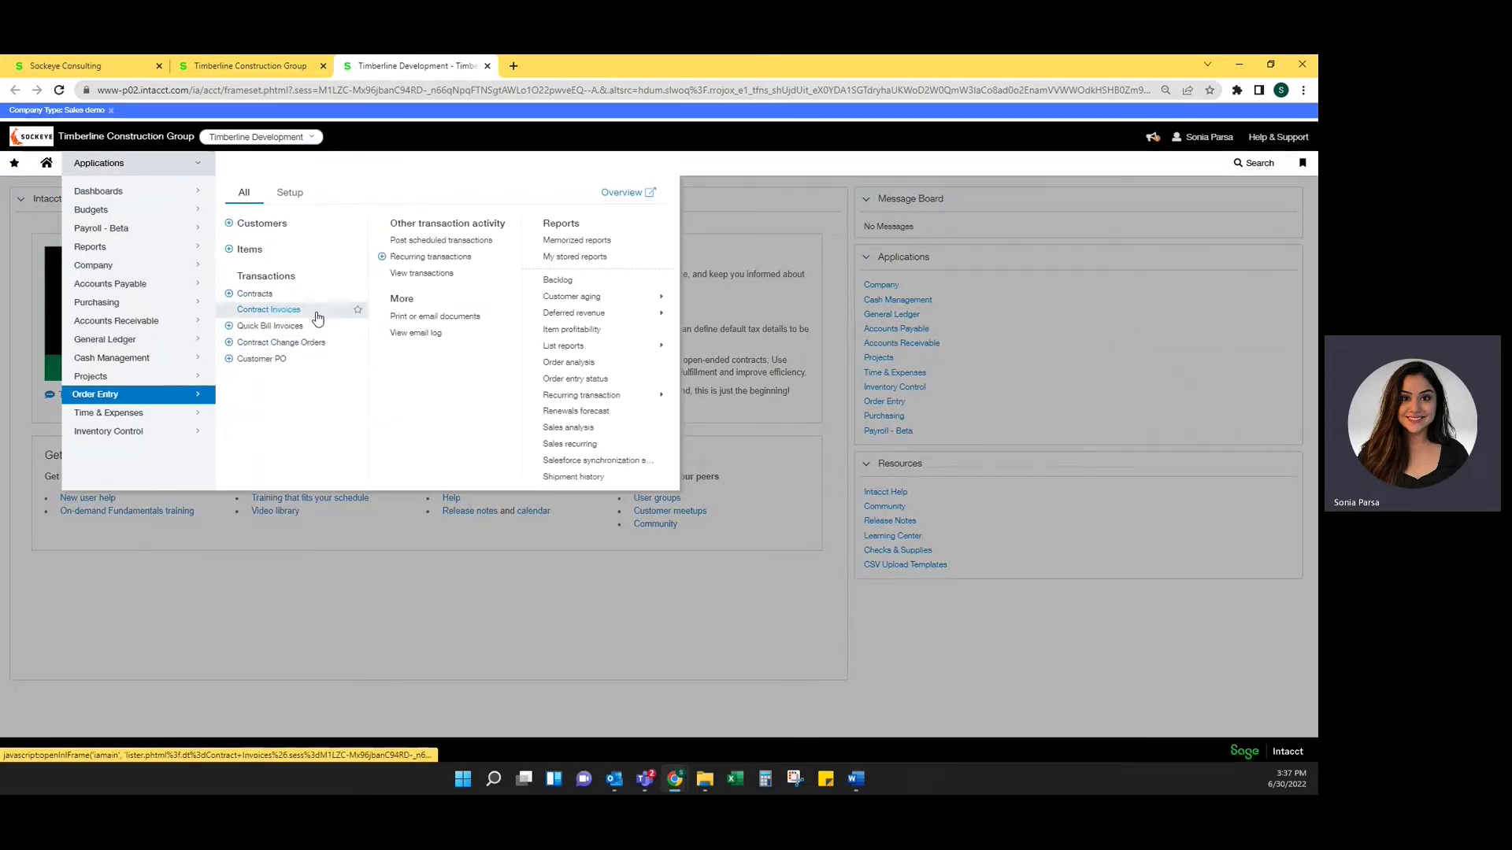
{"action": "left_click", "coordinate": [289, 194]}
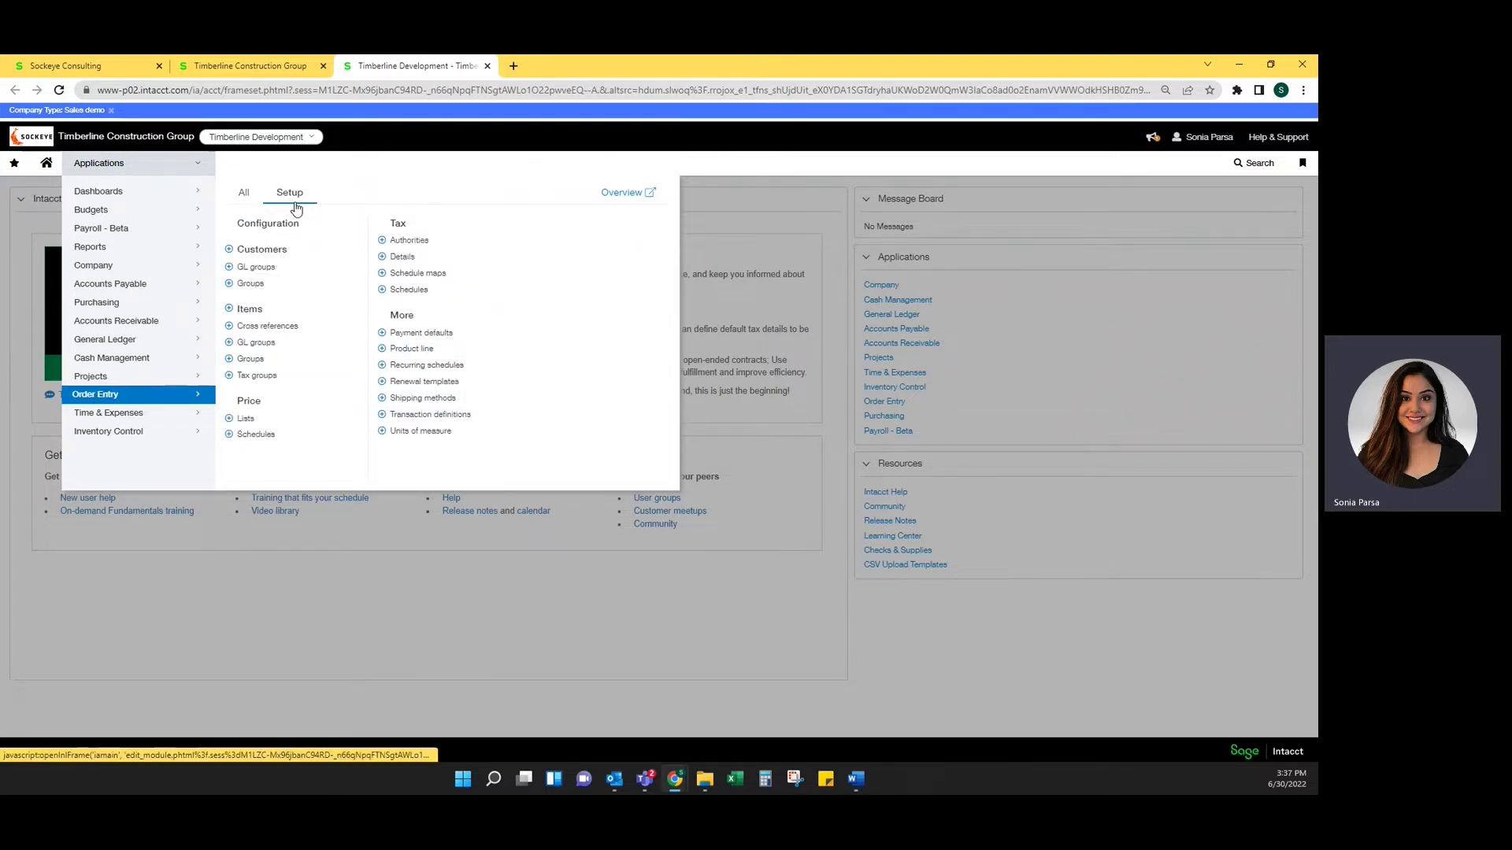
View the Contract Change Orders and Contracts transaction definitions in new tabs and compare them.
{"action": "left_click", "coordinate": [452, 417]}
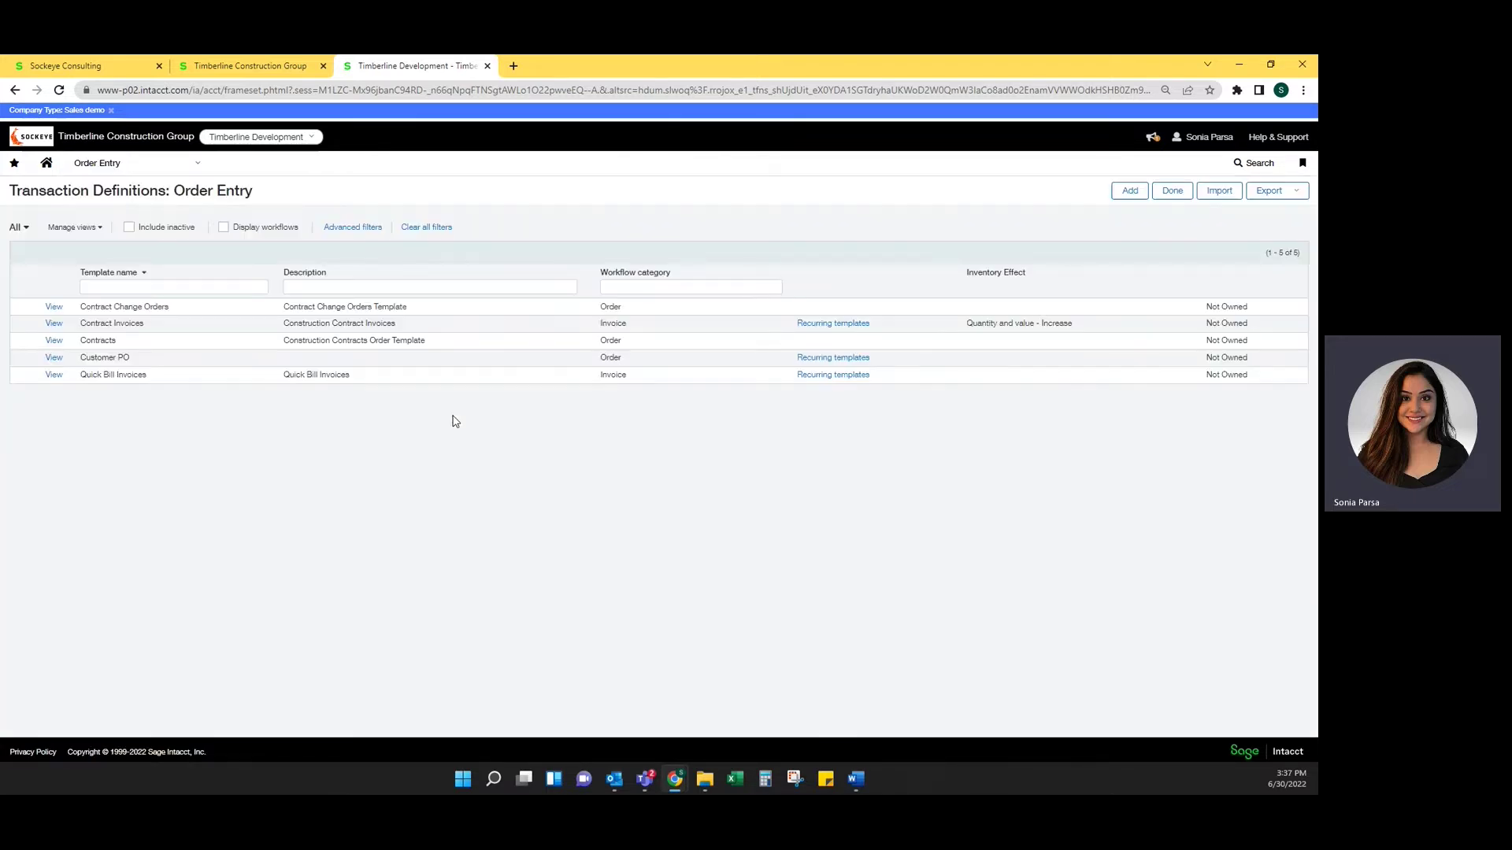
{"action": "left_click", "coordinate": [54, 308]}
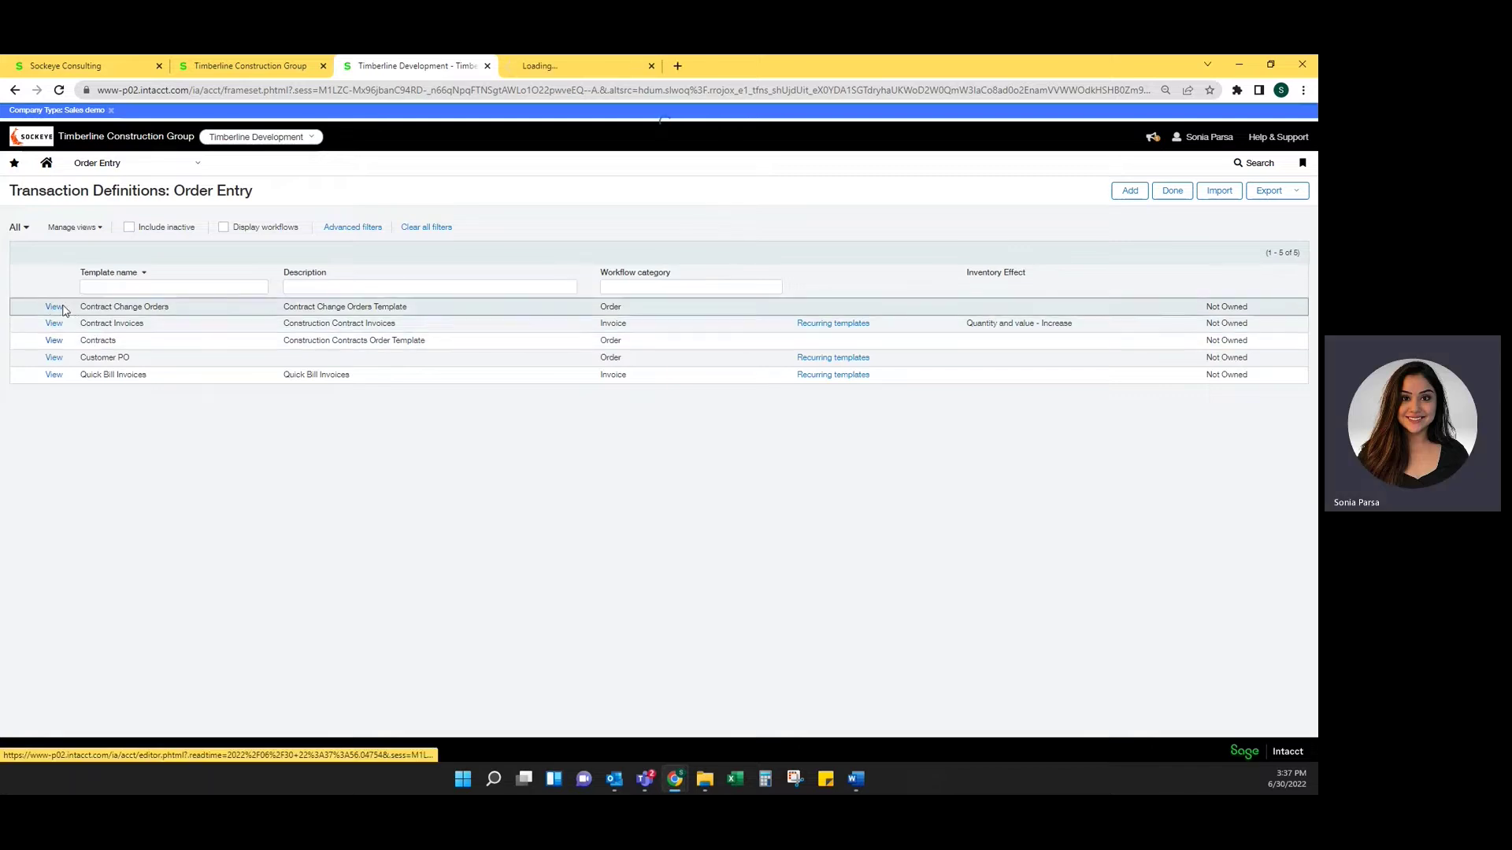
{"action": "left_click", "coordinate": [53, 340]}
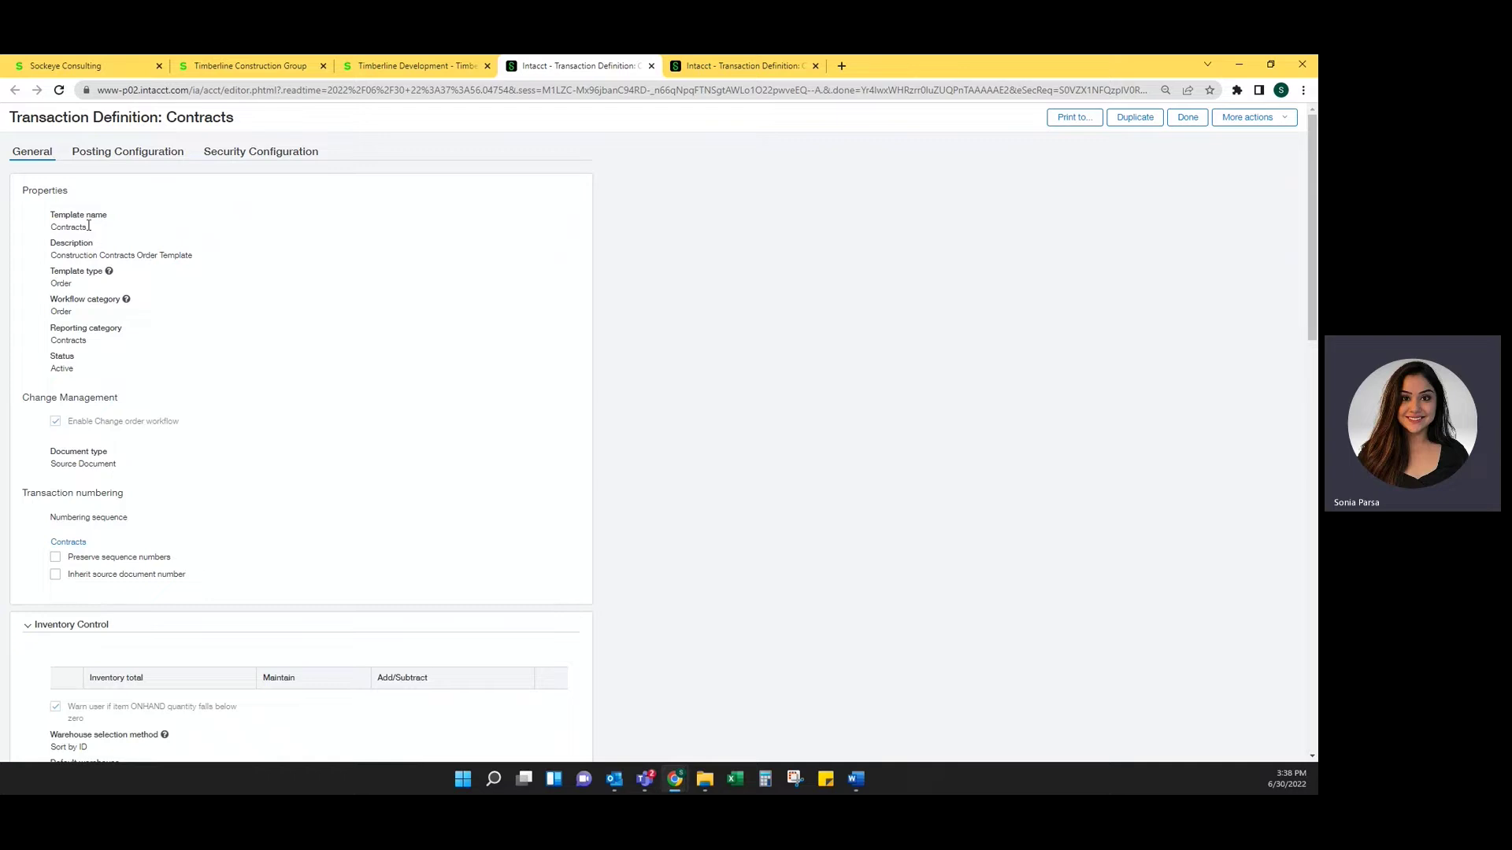
{"action": "left_click", "coordinate": [744, 71]}
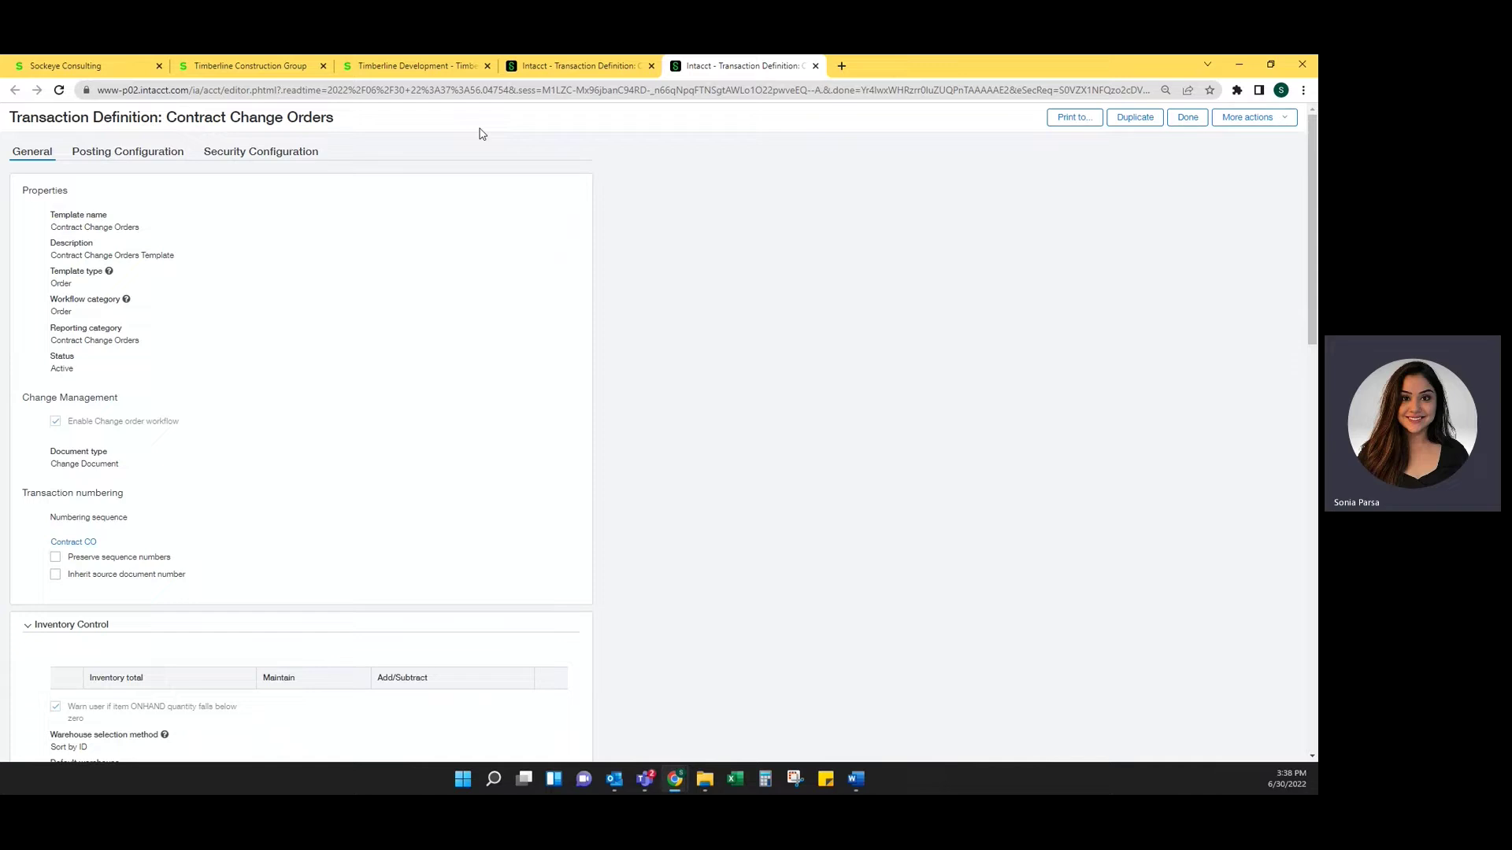
{"action": "left_click", "coordinate": [579, 66]}
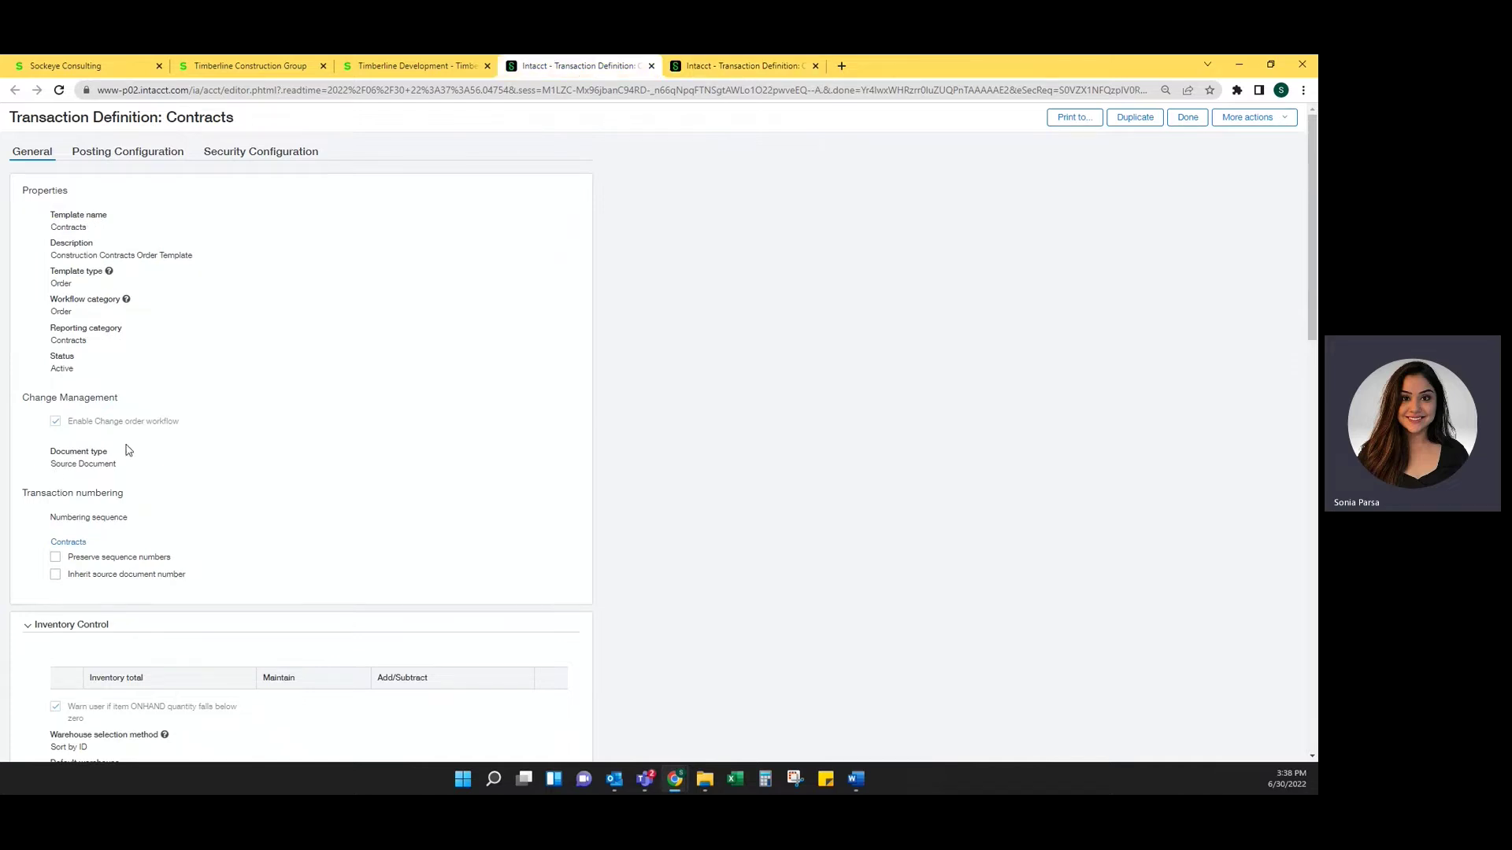
{"action": "left_click", "coordinate": [715, 67]}
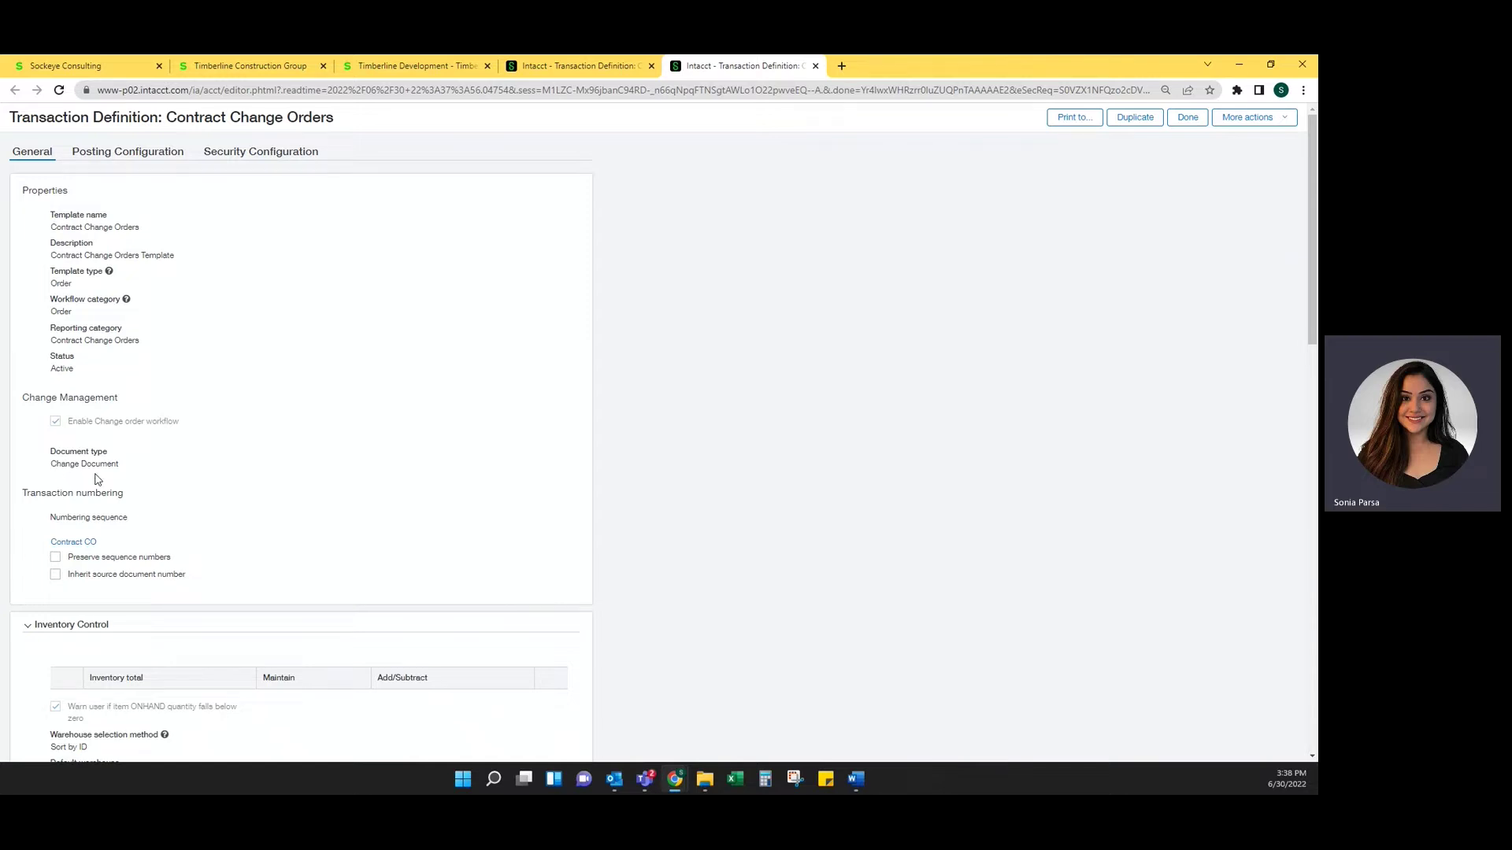
Return to the Timberline Development tab and open the Projects change request statuses list.
{"action": "left_click", "coordinate": [400, 66]}
{"action": "left_click", "coordinate": [166, 168]}
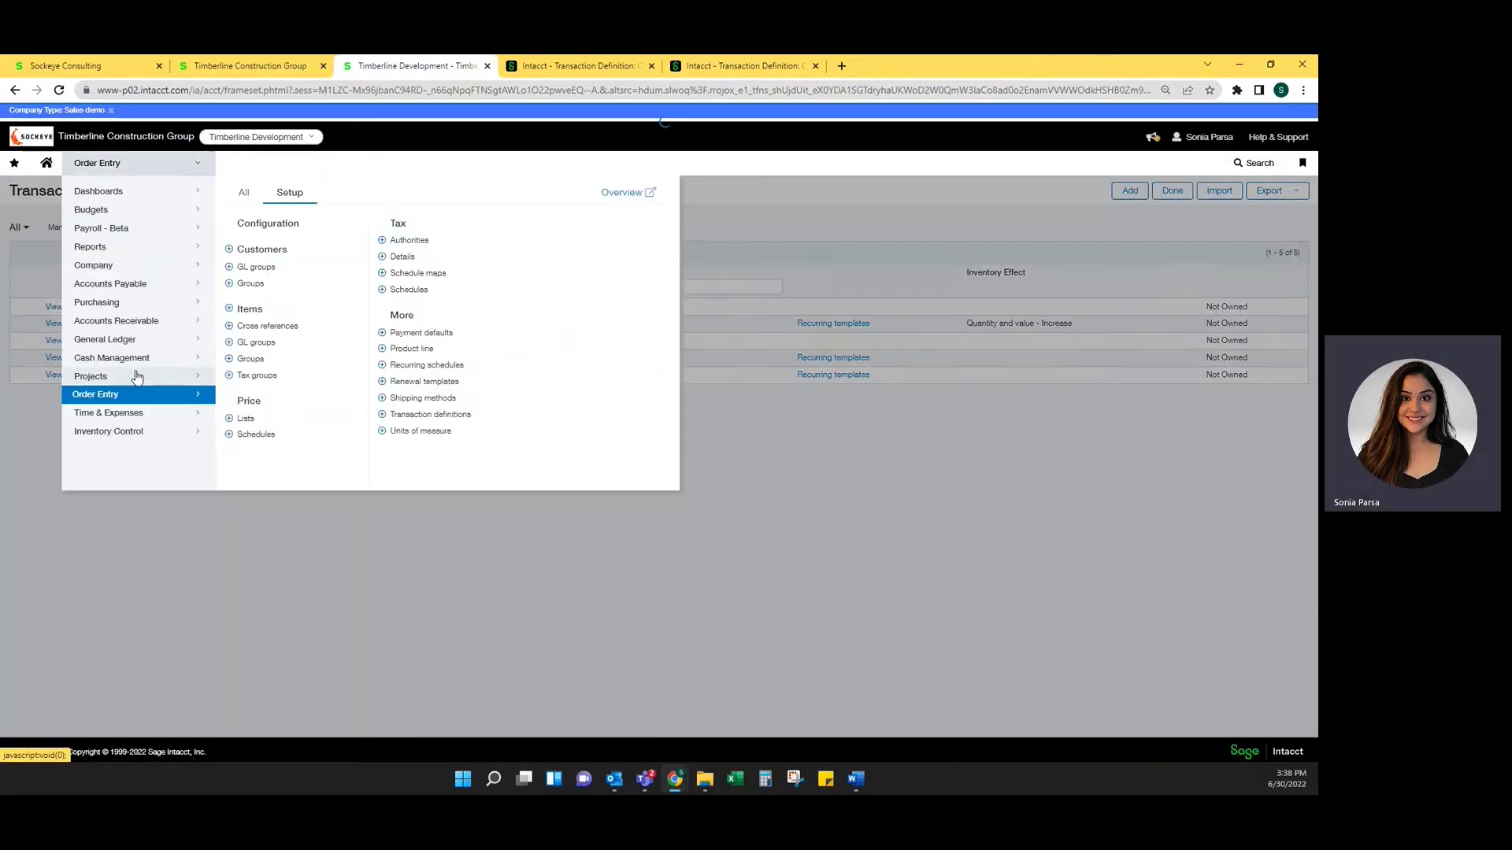
{"action": "mouse_move", "coordinate": [134, 376]}
{"action": "left_click", "coordinate": [288, 194]}
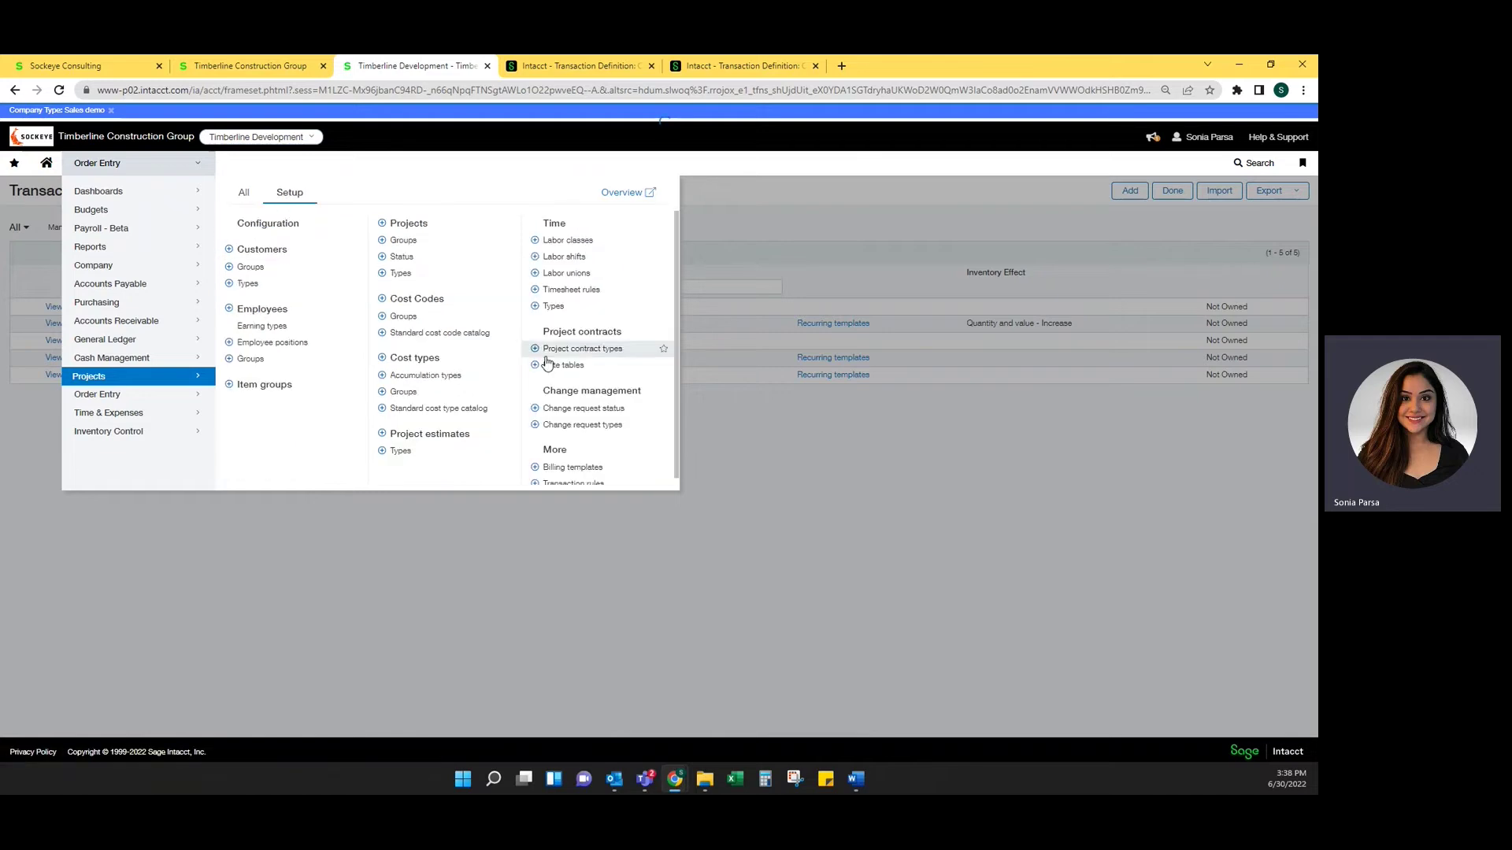
{"action": "left_click", "coordinate": [584, 408]}
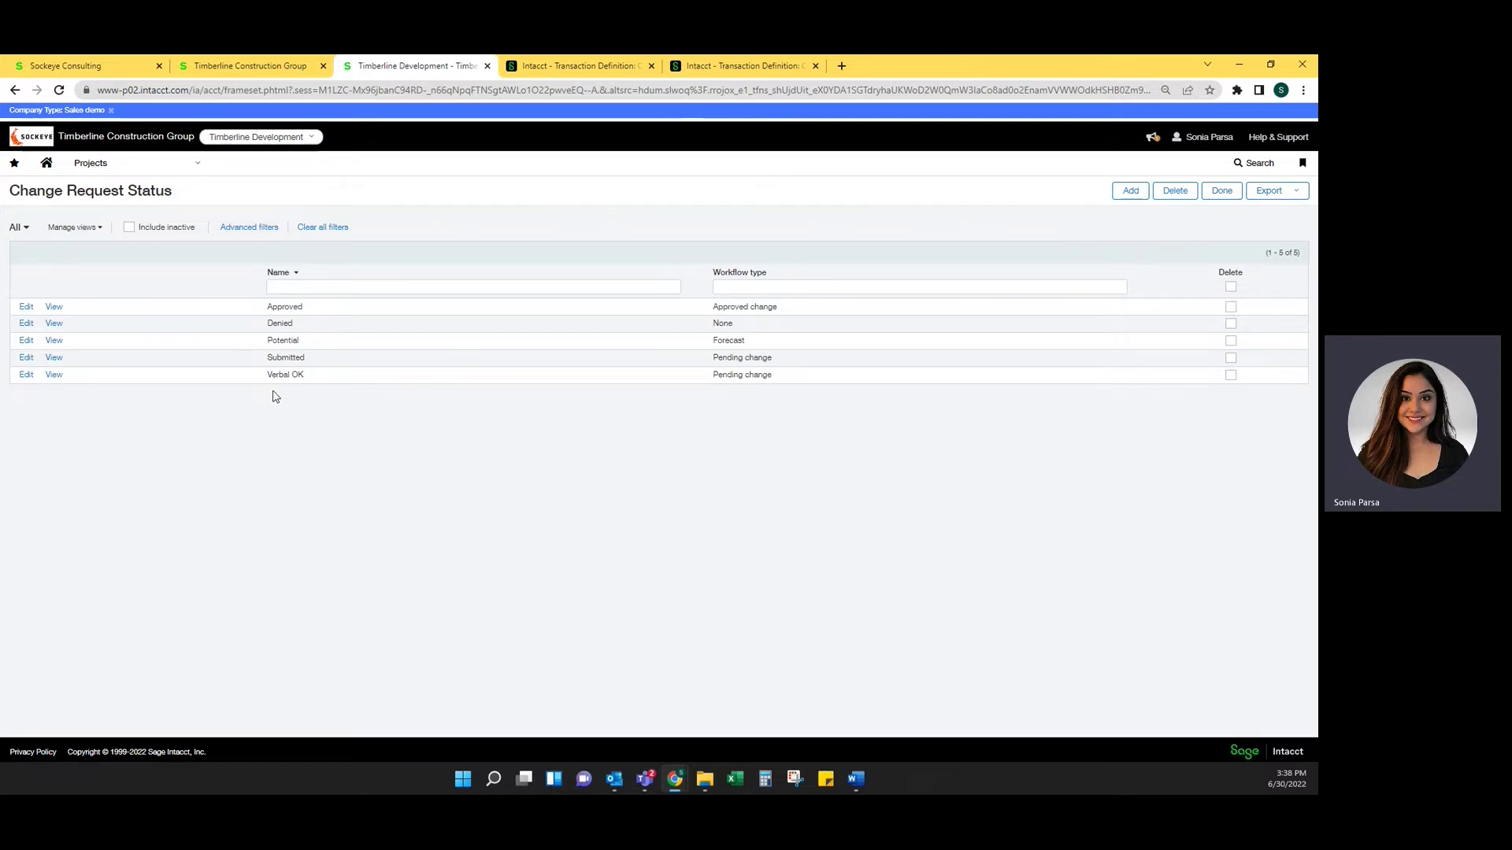
Review the Projects change request types, then move on to the Project estimates list.
{"action": "left_click", "coordinate": [179, 163]}
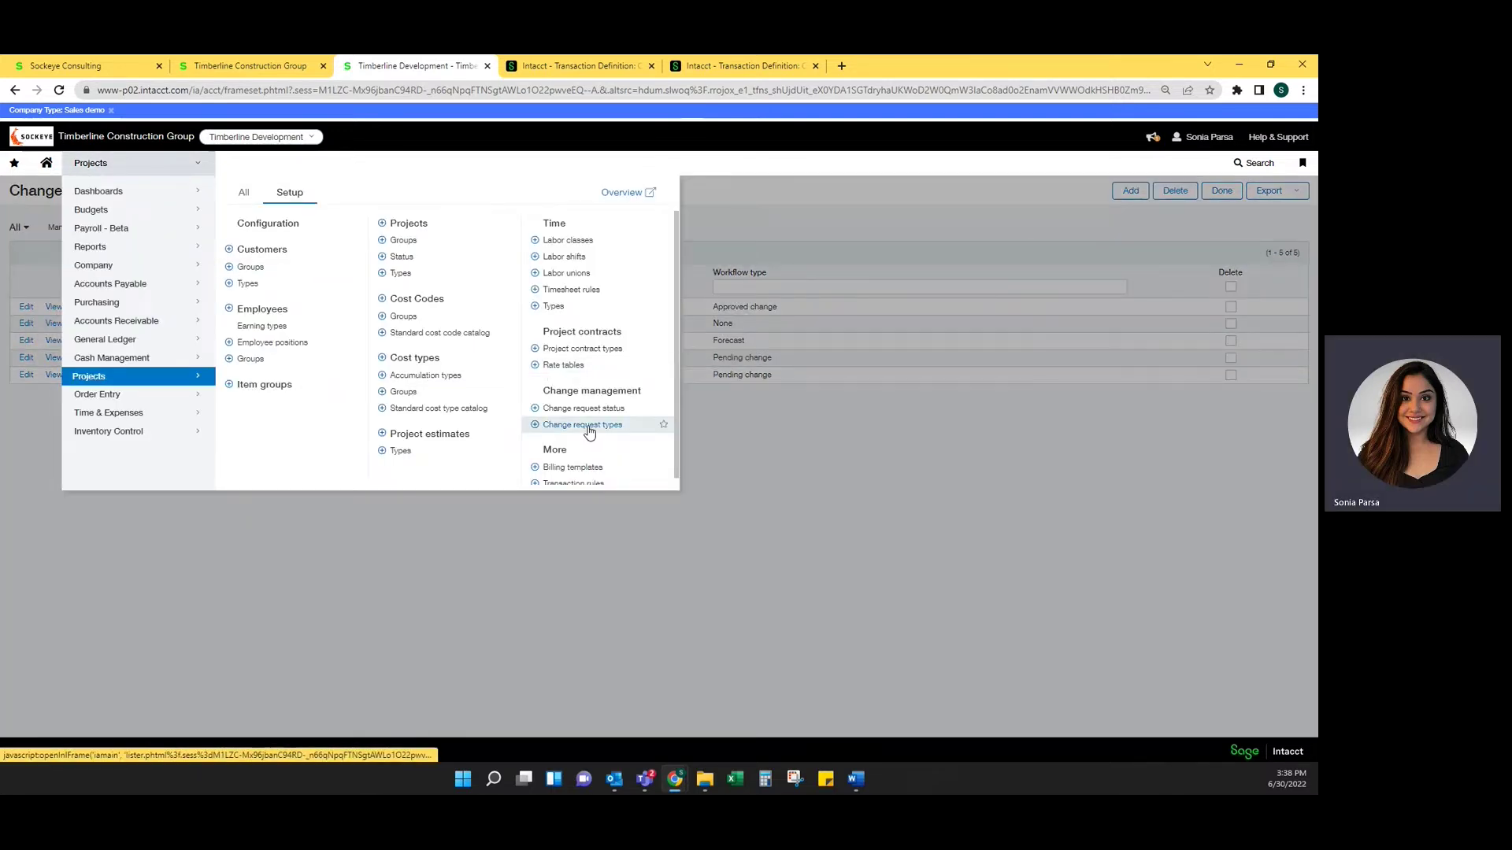
{"action": "left_click", "coordinate": [587, 424]}
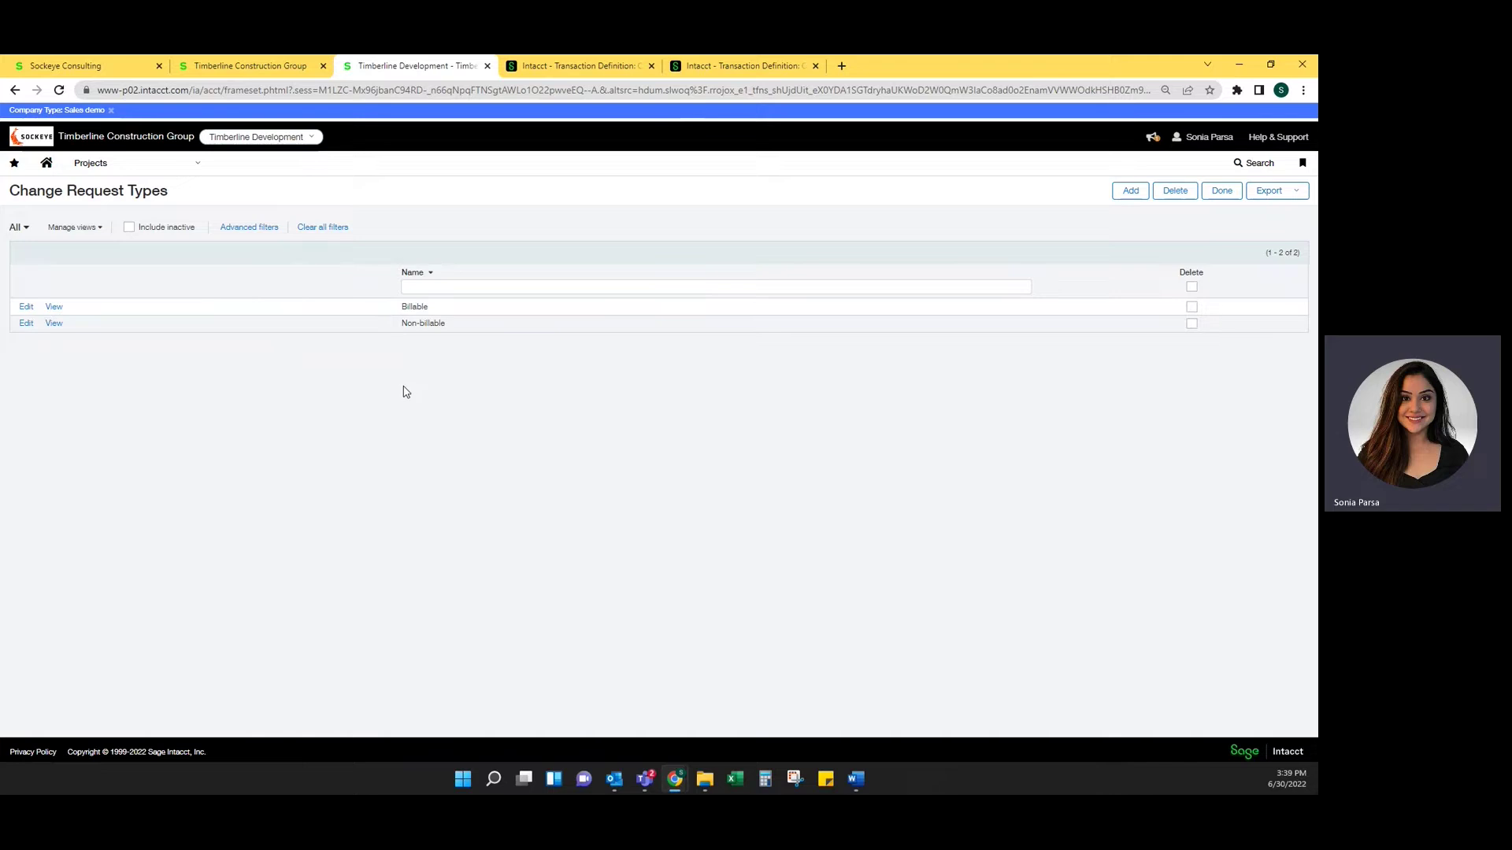
{"action": "left_click", "coordinate": [149, 171]}
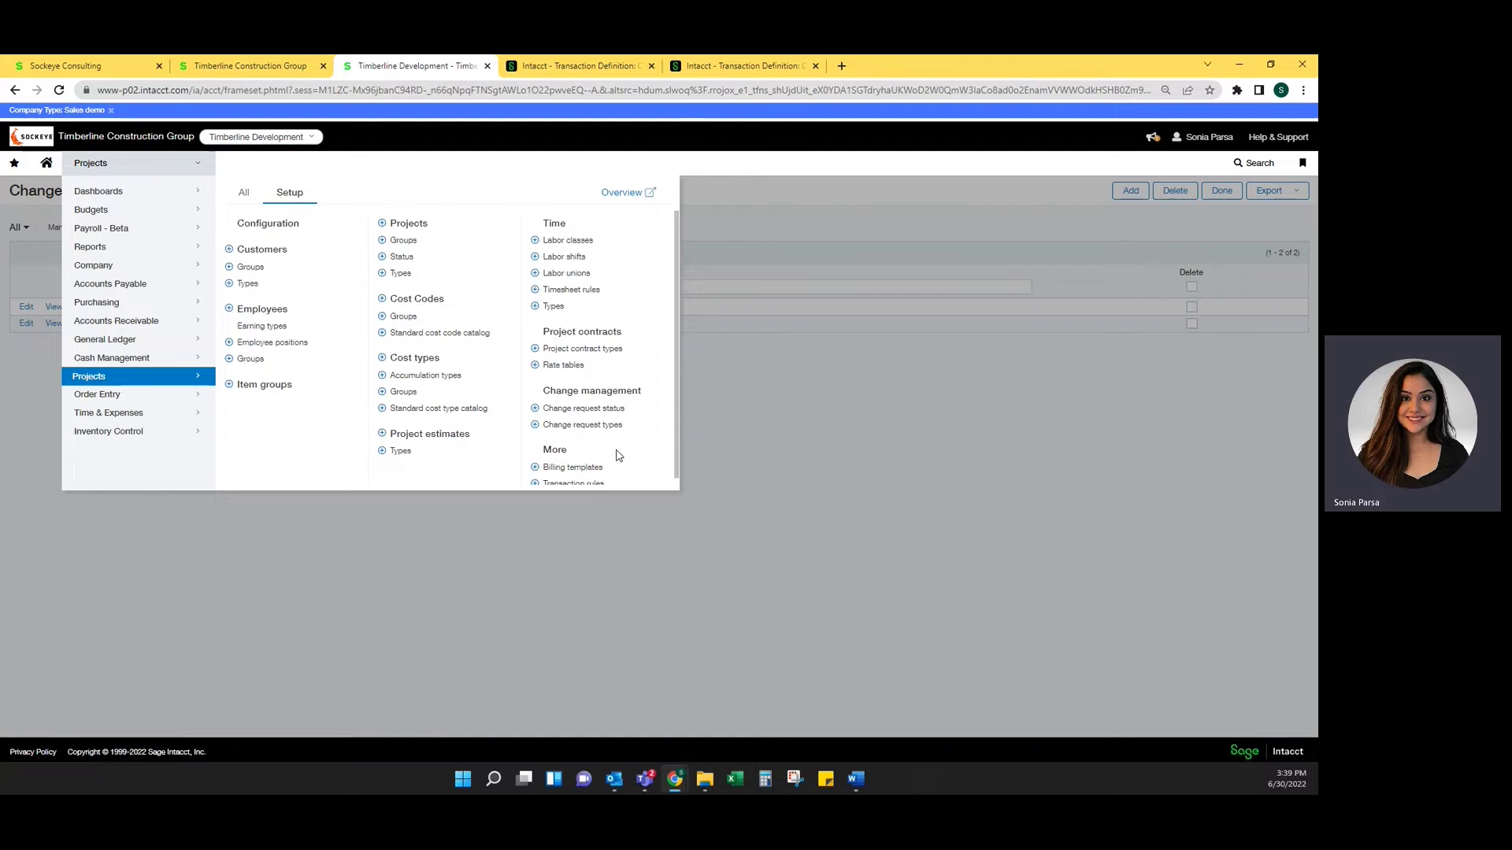
{"action": "scroll", "coordinate": [618, 453], "scroll_direction": "down", "scroll_amount": 1}
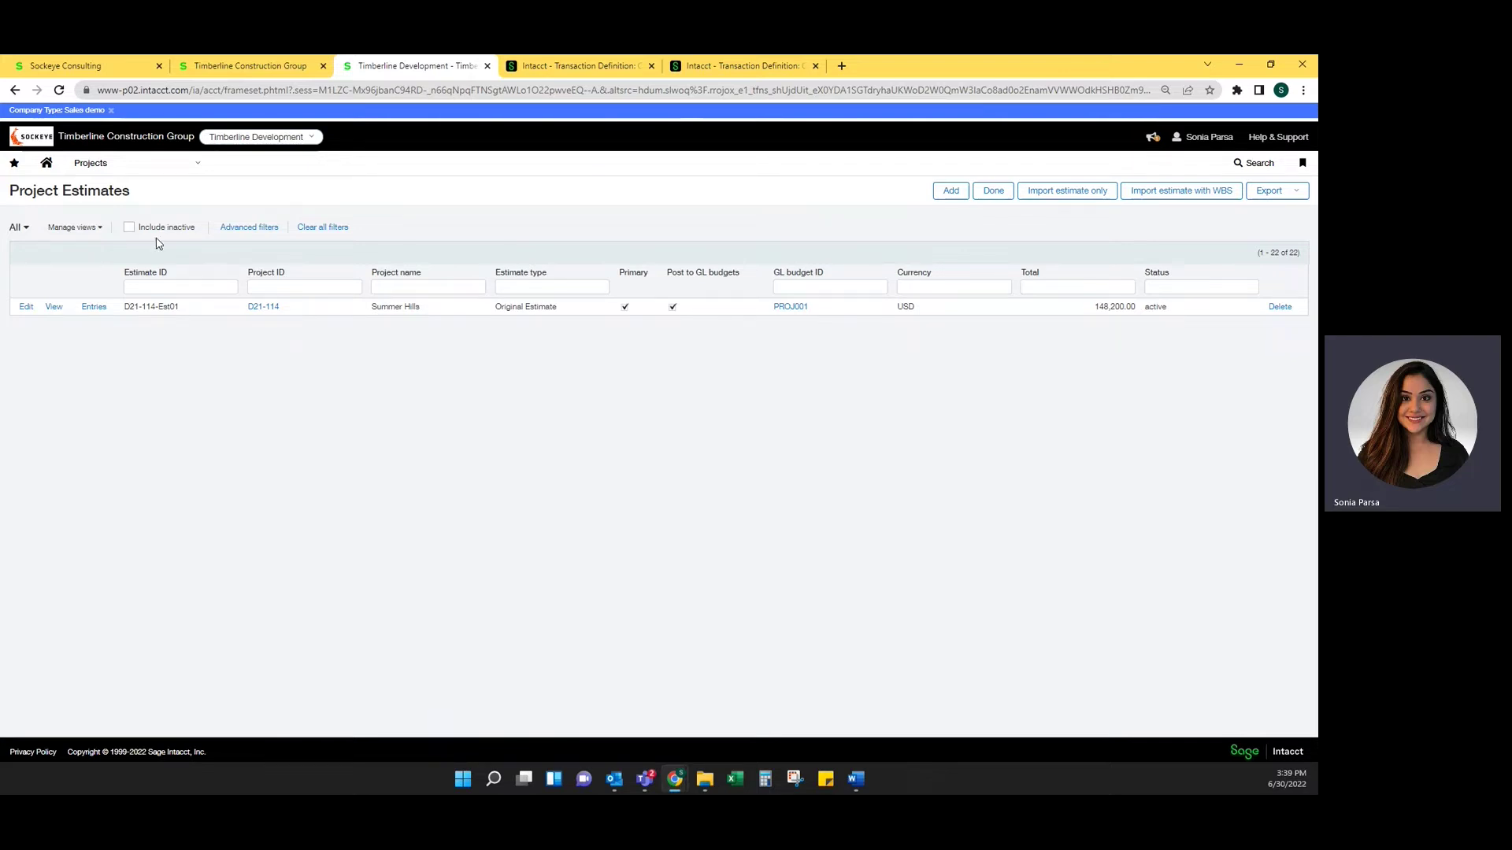
View change request D21-114-Est01-CR01 from the Projects change requests list.
{"action": "left_click", "coordinate": [171, 172]}
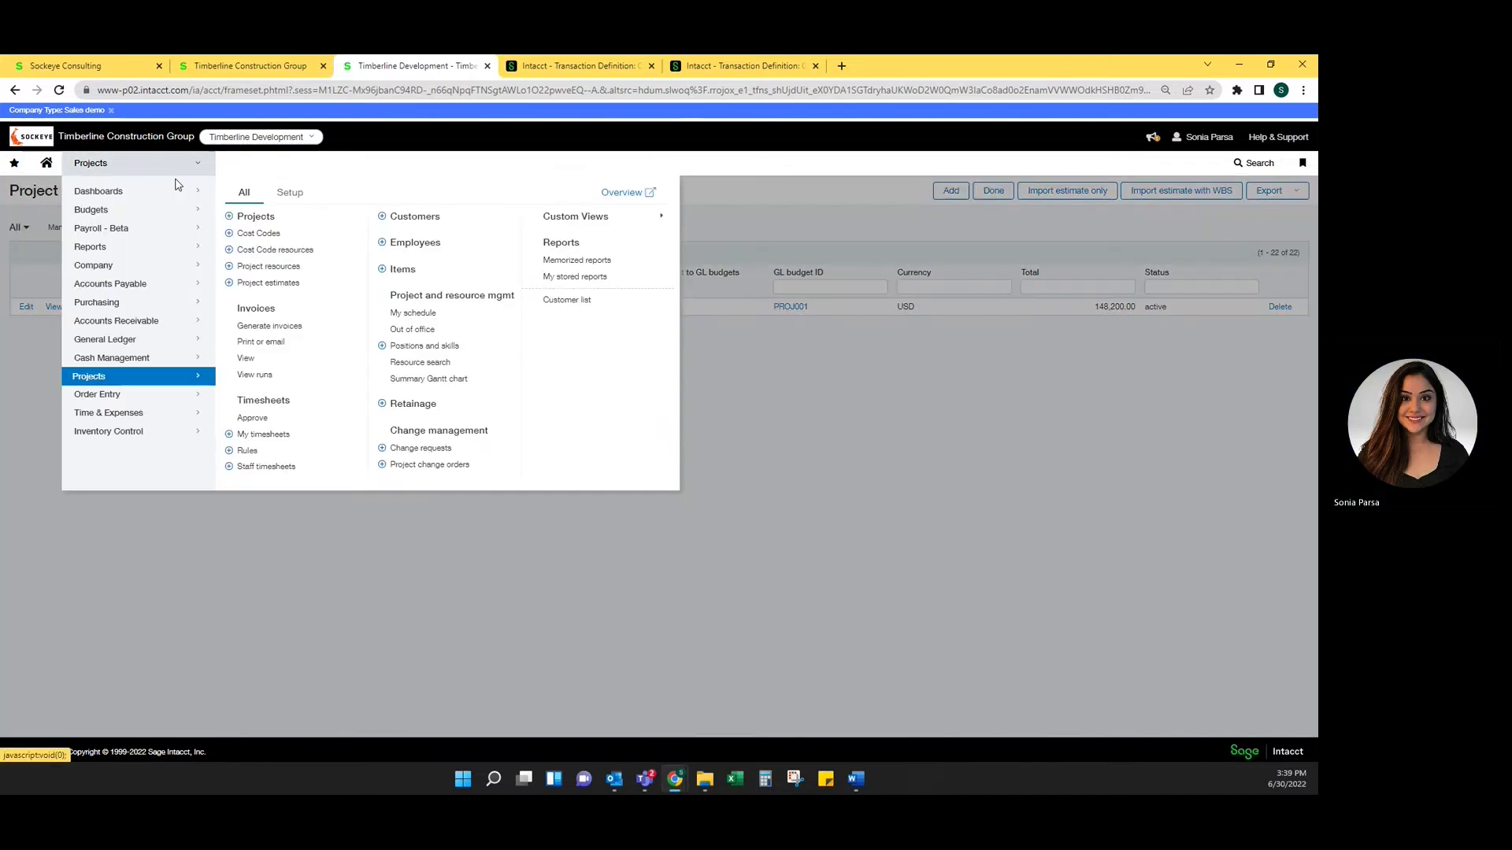
{"action": "left_click", "coordinate": [439, 449]}
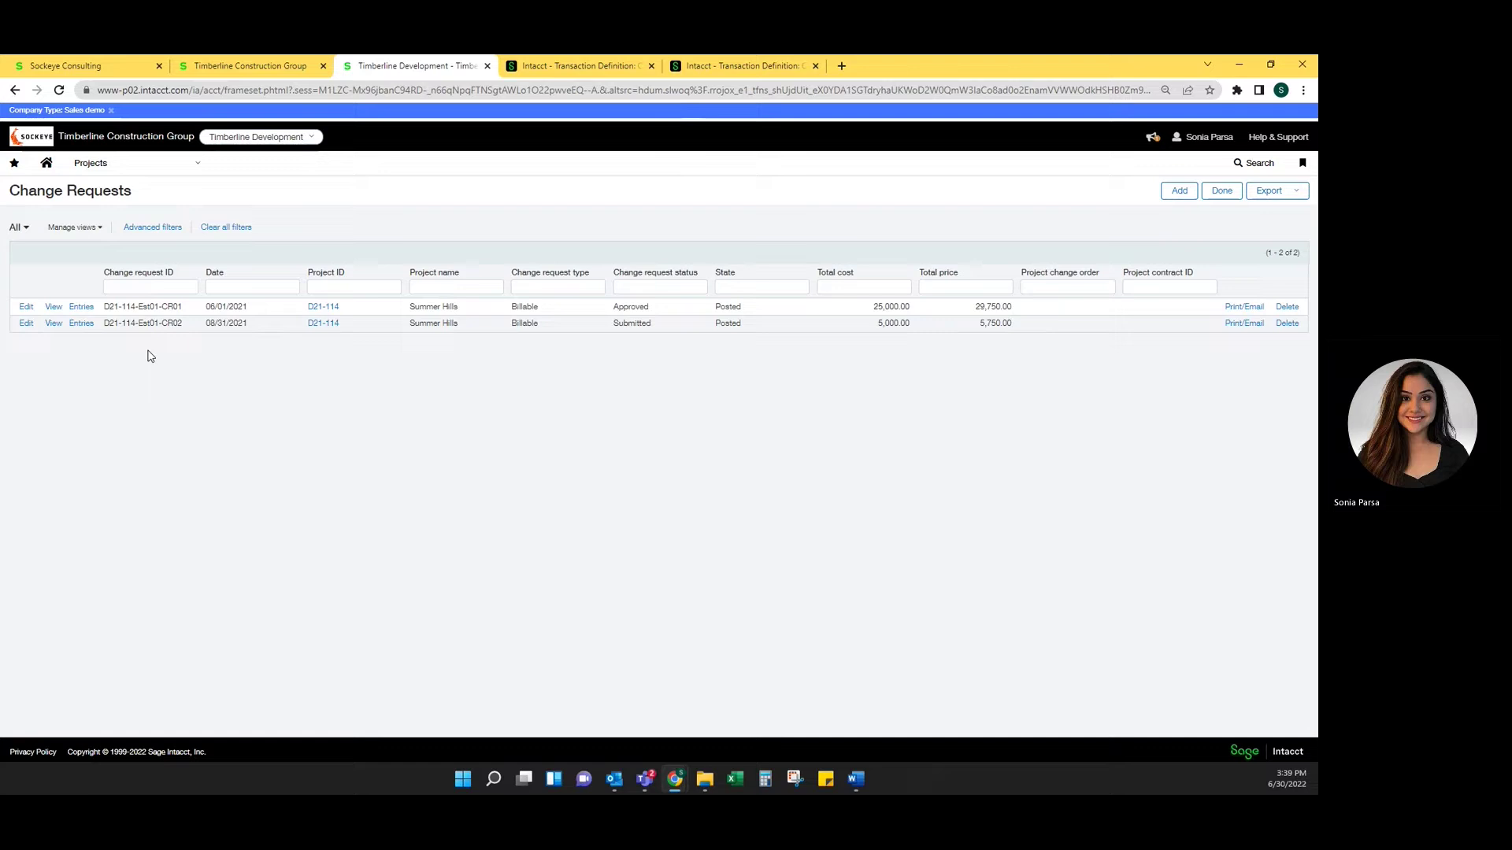
{"action": "left_click", "coordinate": [54, 308]}
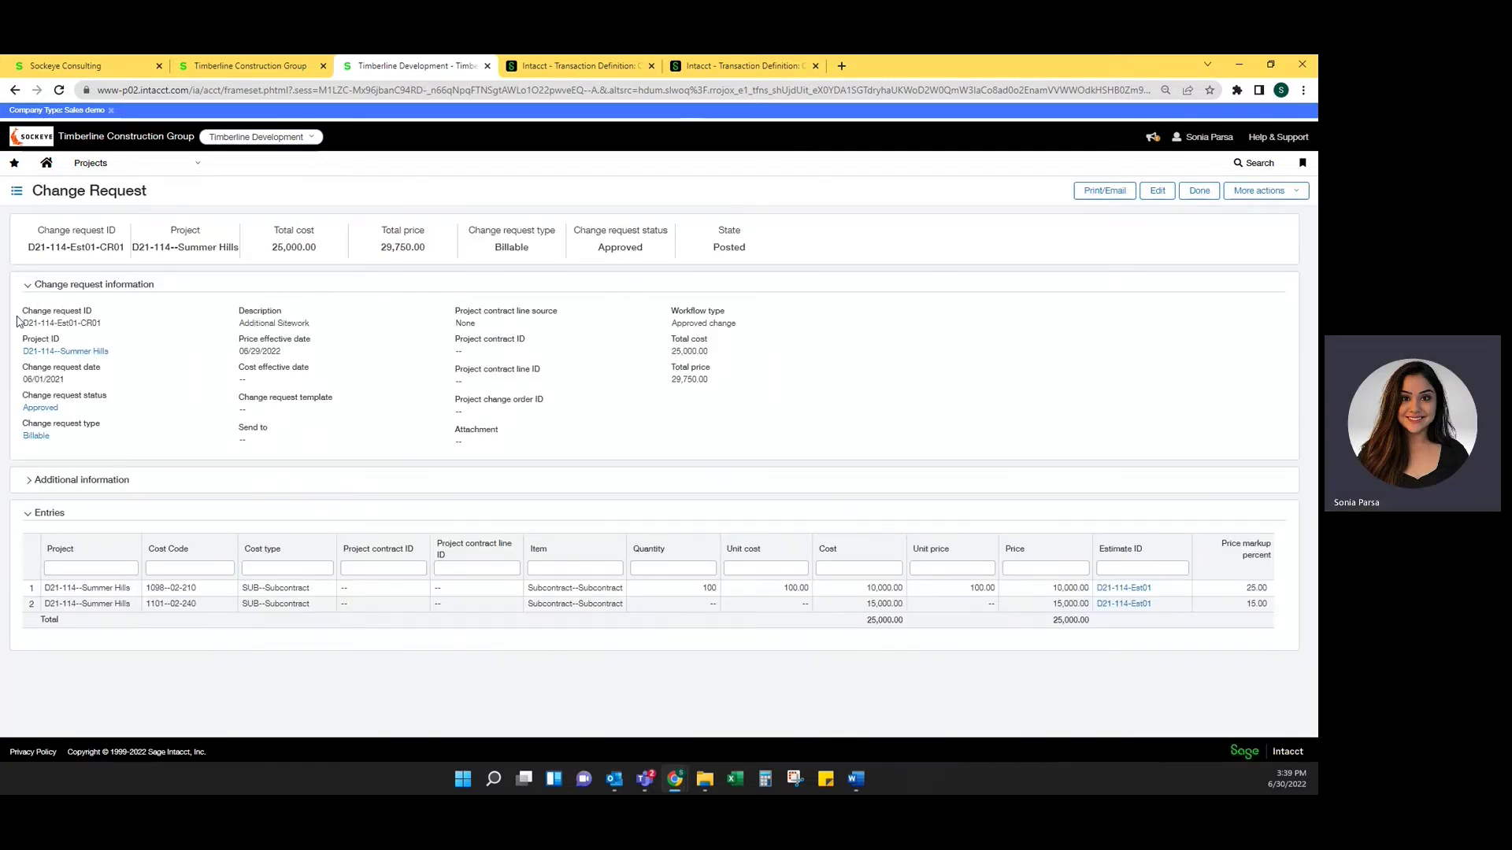
{"action": "left_click_drag", "start_coordinate": [102, 324], "coordinate": [29, 320]}
{"action": "left_click", "coordinate": [41, 330]}
{"action": "left_click", "coordinate": [46, 409]}
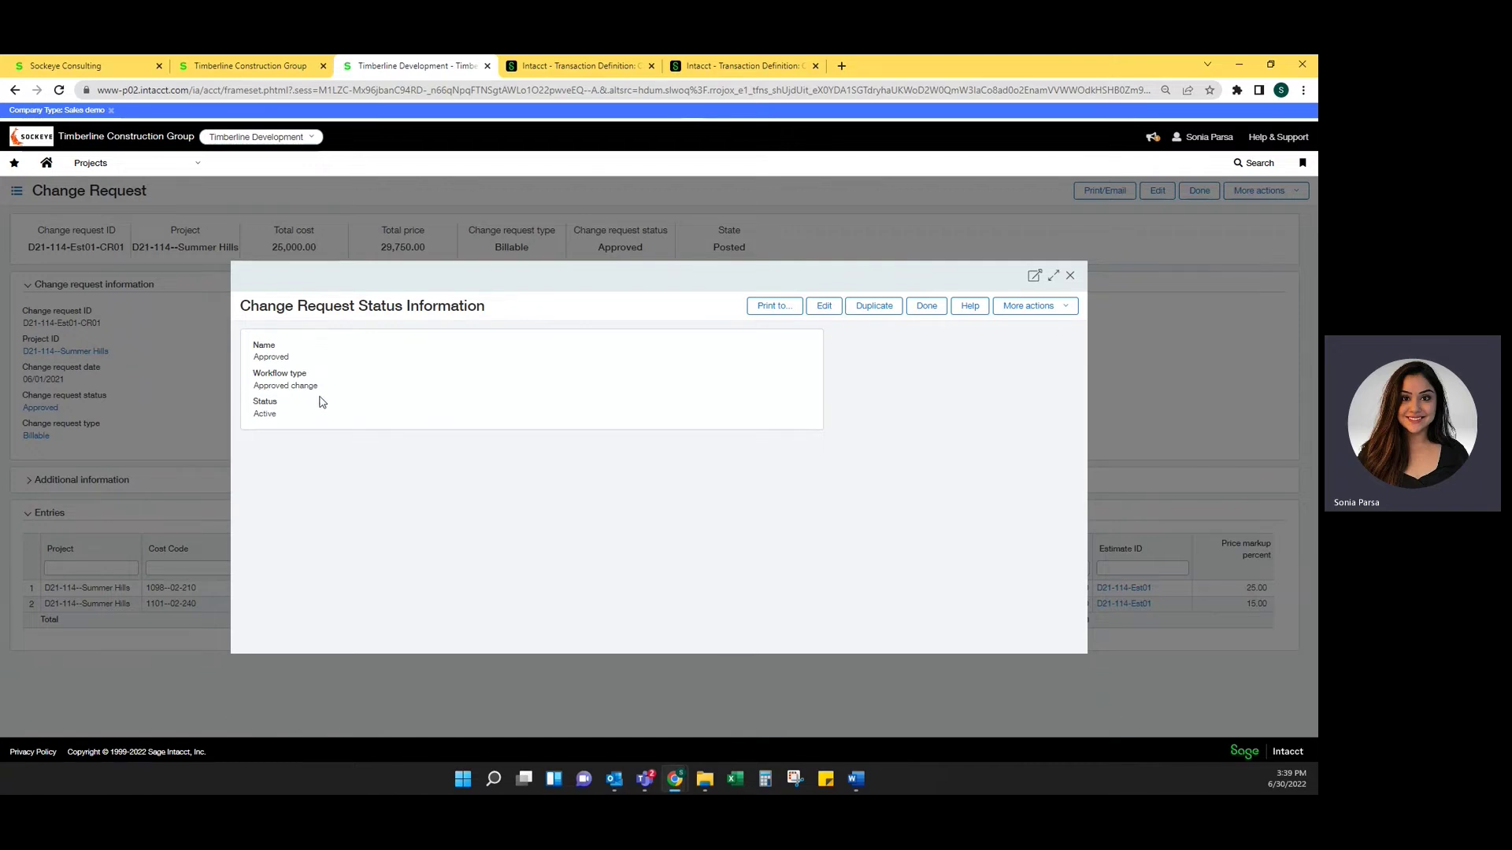
{"action": "left_click", "coordinate": [920, 306]}
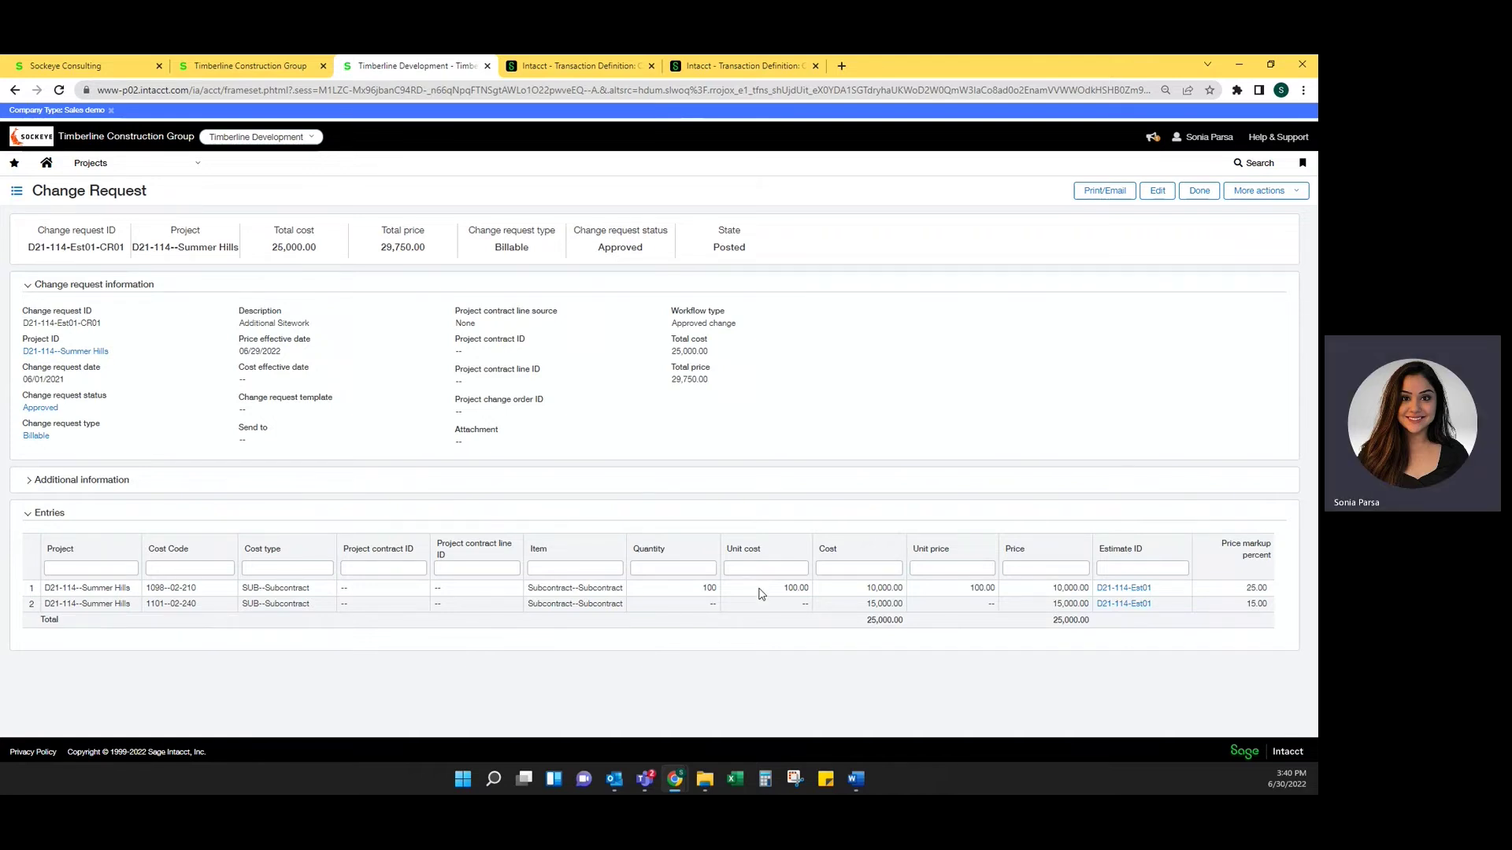
{"action": "left_click_drag", "start_coordinate": [865, 604], "coordinate": [923, 606]}
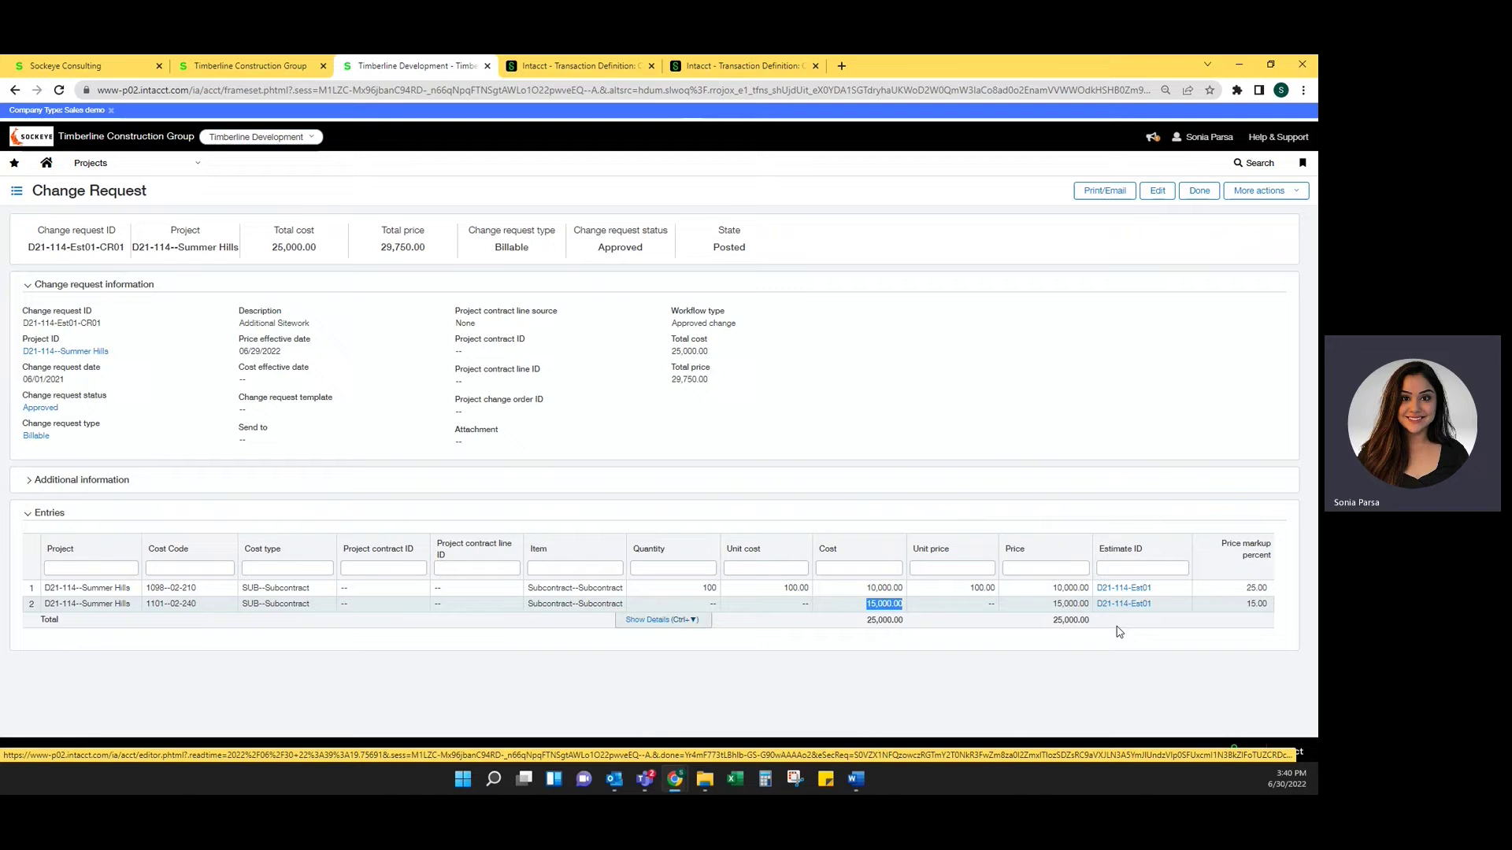
Add a new project change order with ID D21-114-CO1 for project D21-114--Summer Hills.
{"action": "left_click", "coordinate": [152, 164]}
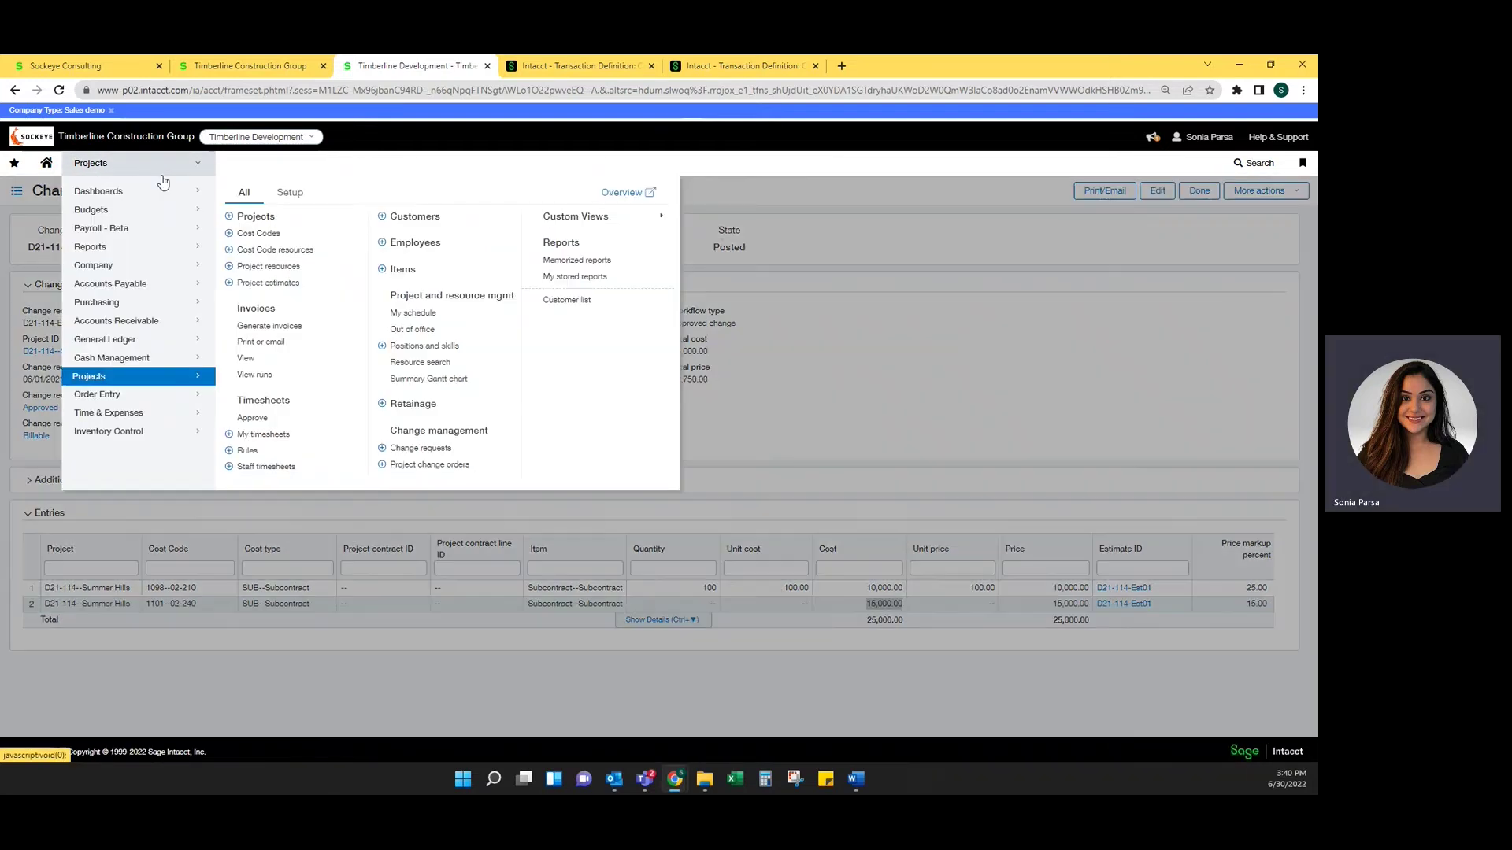
{"action": "left_click", "coordinate": [430, 470]}
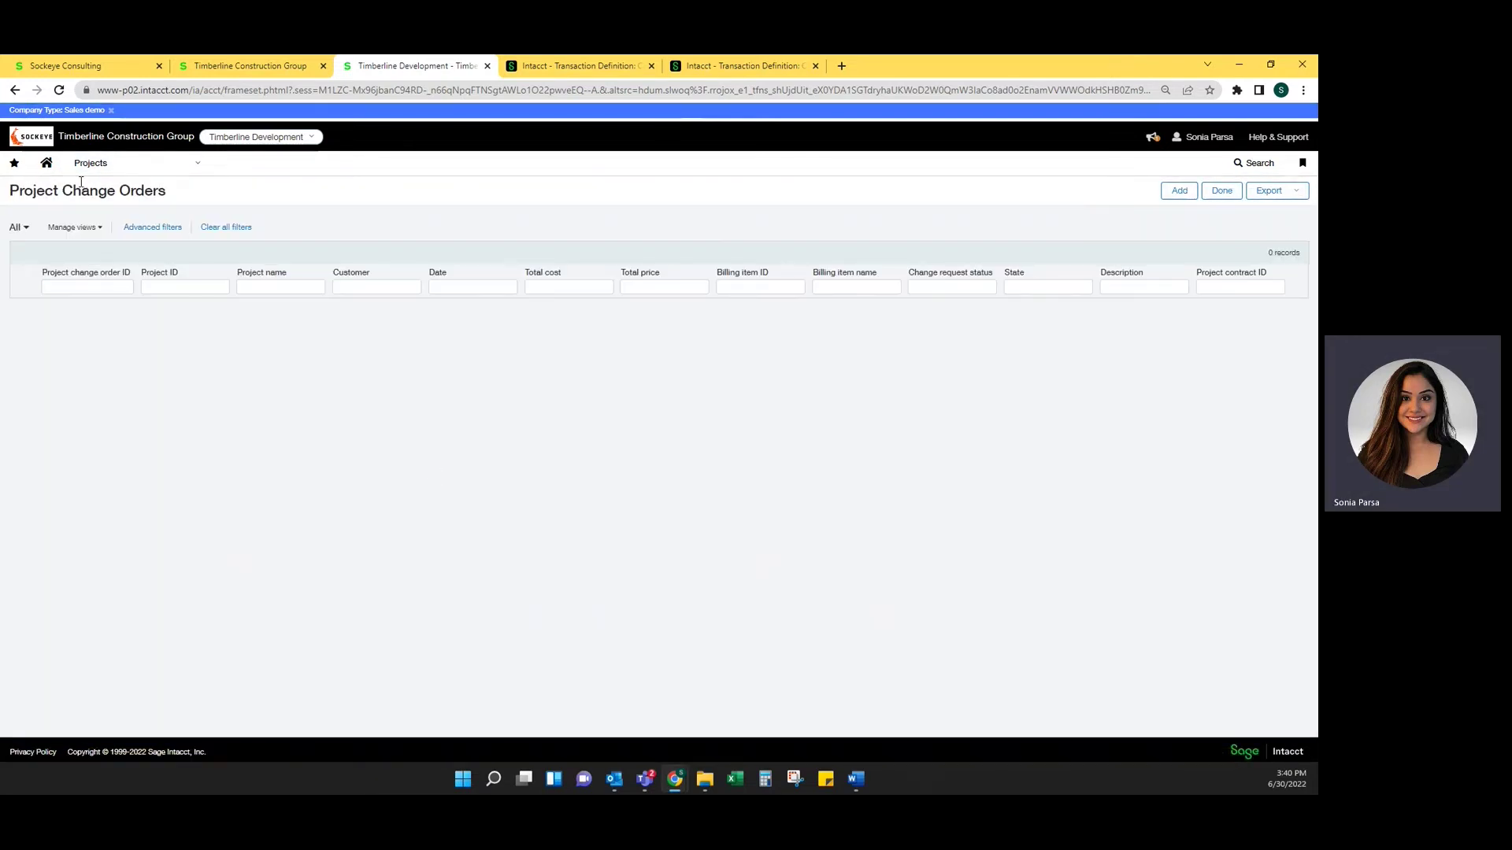
{"action": "left_click", "coordinate": [1181, 193]}
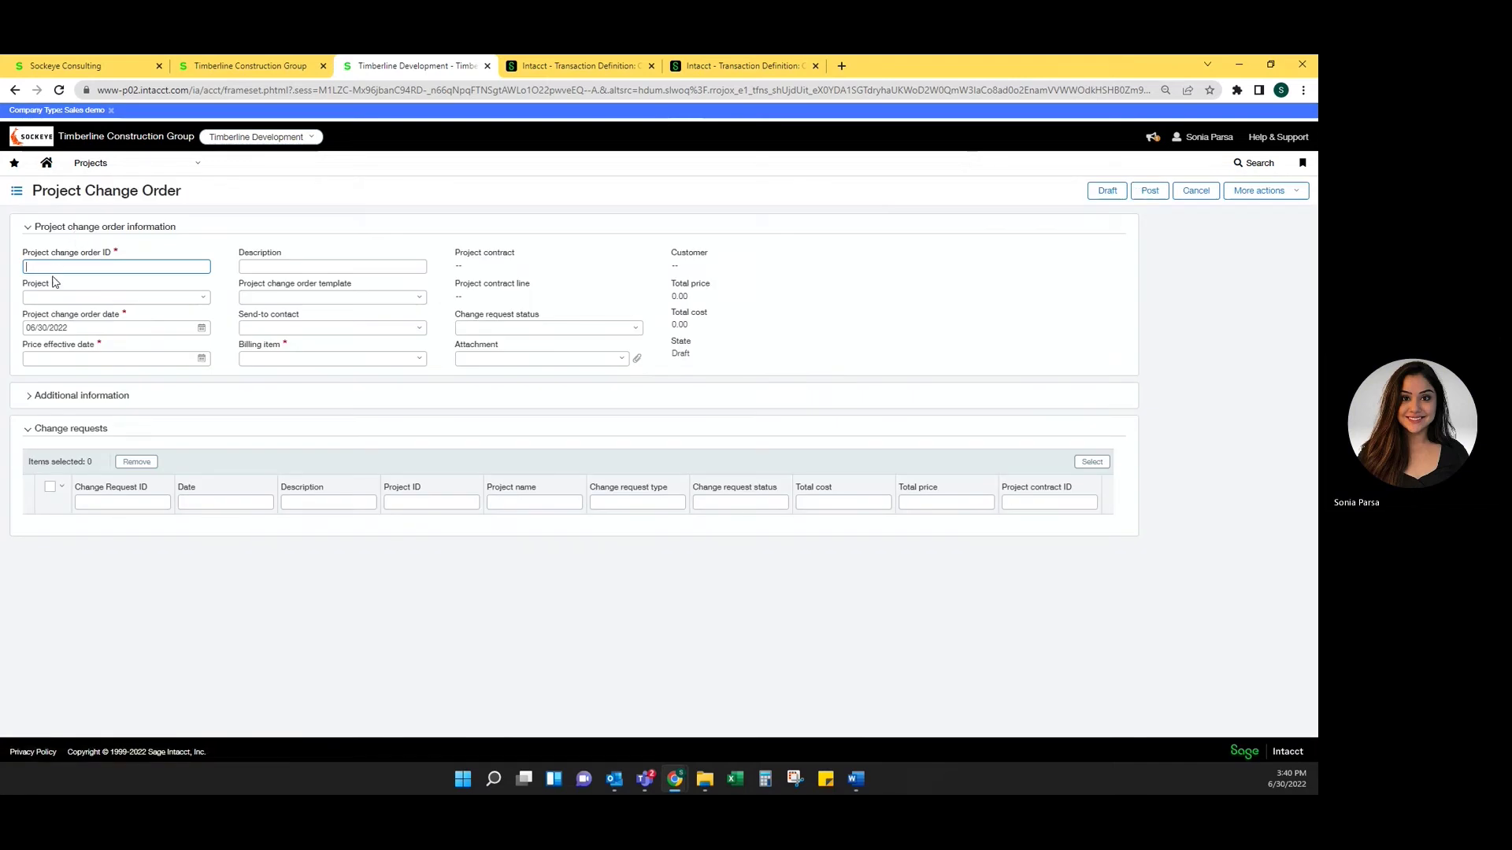
{"action": "left_click", "coordinate": [67, 296]}
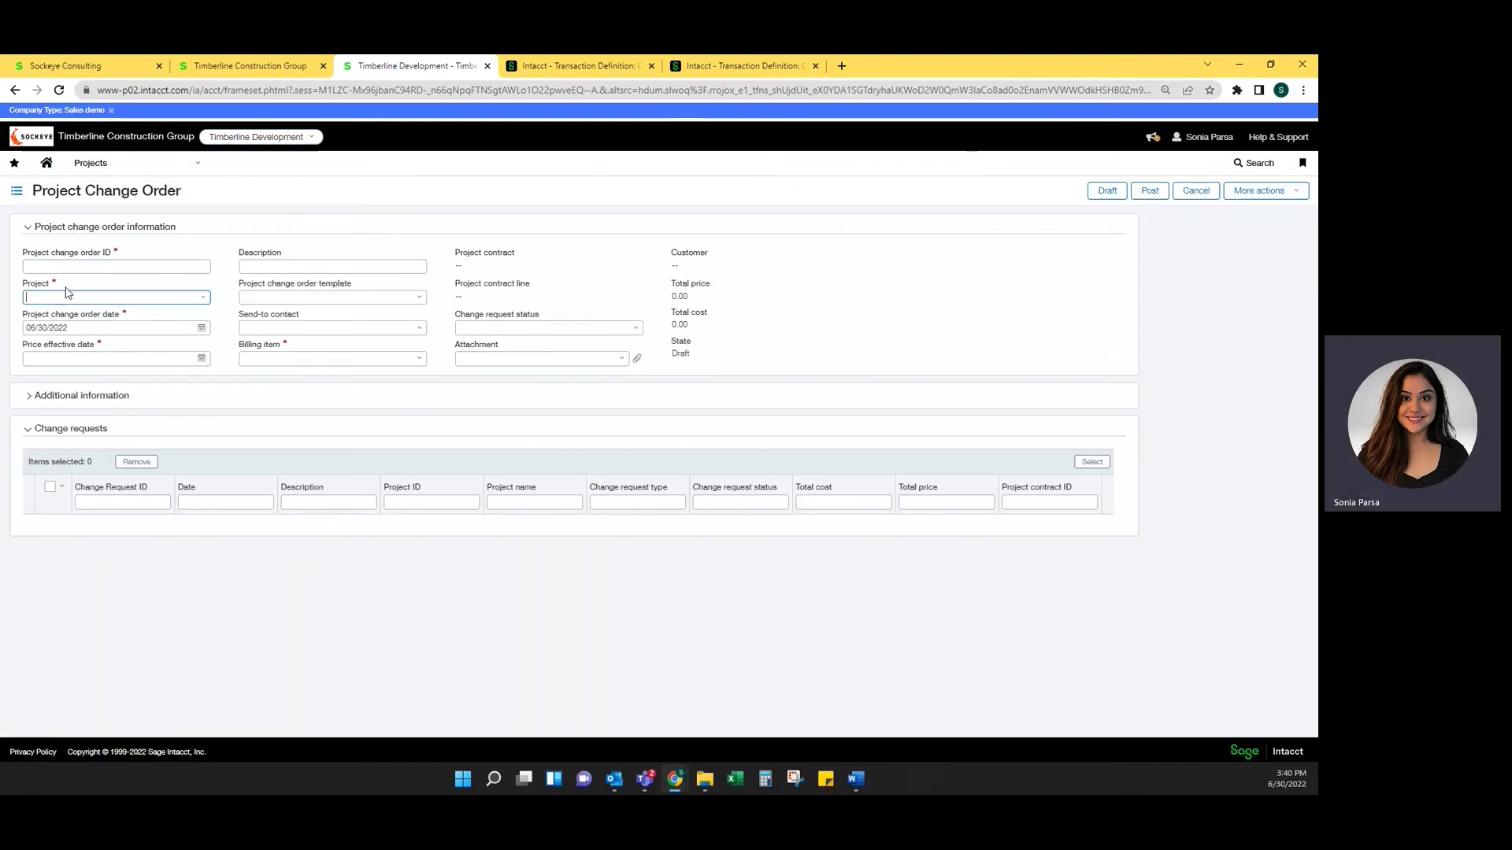
{"action": "type", "text": "summer"}
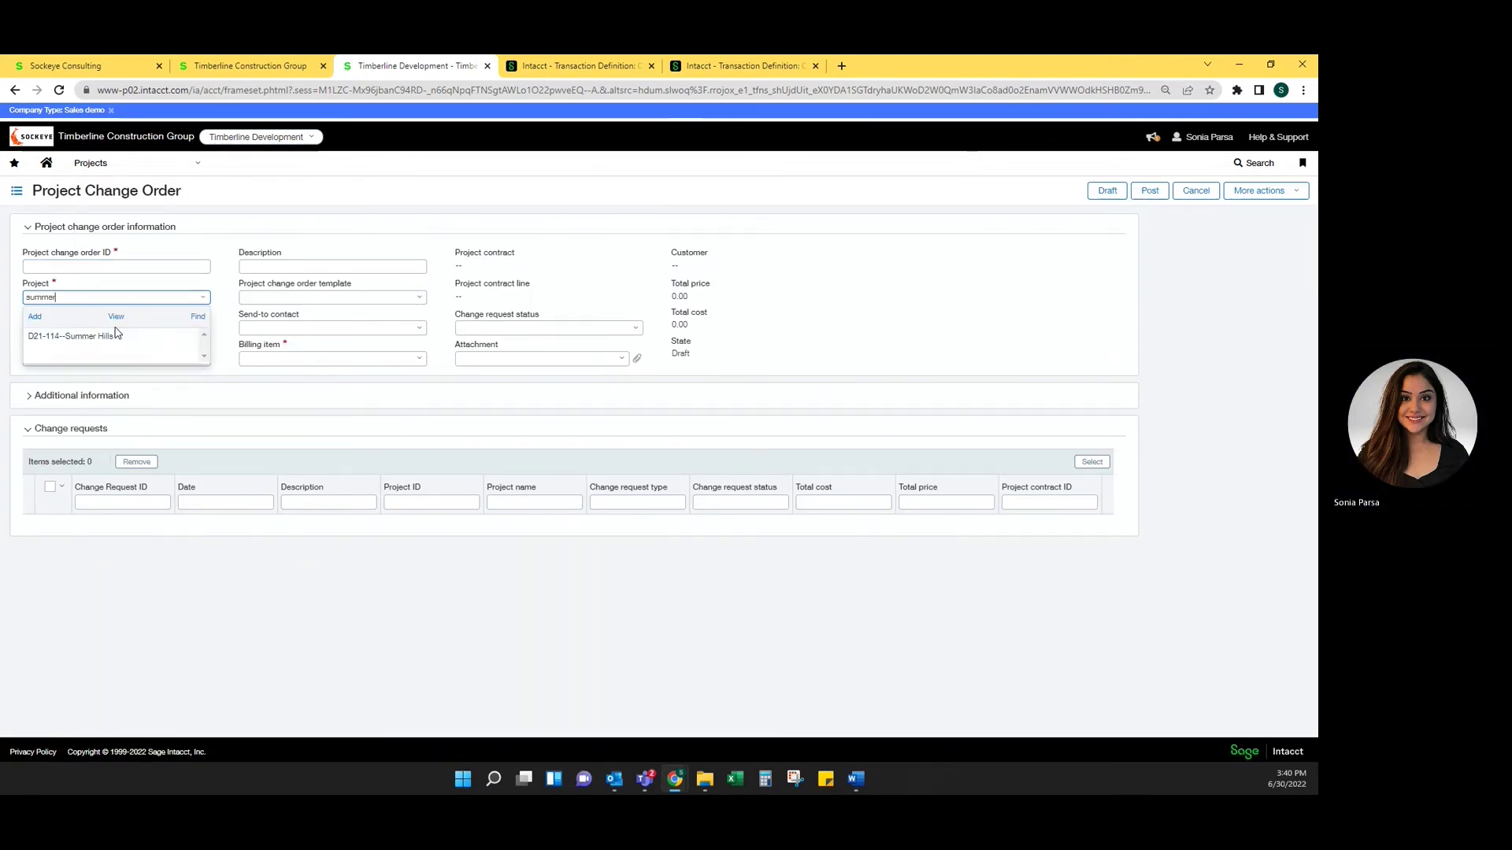
{"action": "left_click", "coordinate": [110, 331]}
{"action": "left_click", "coordinate": [78, 266]}
{"action": "type", "text": "D"}
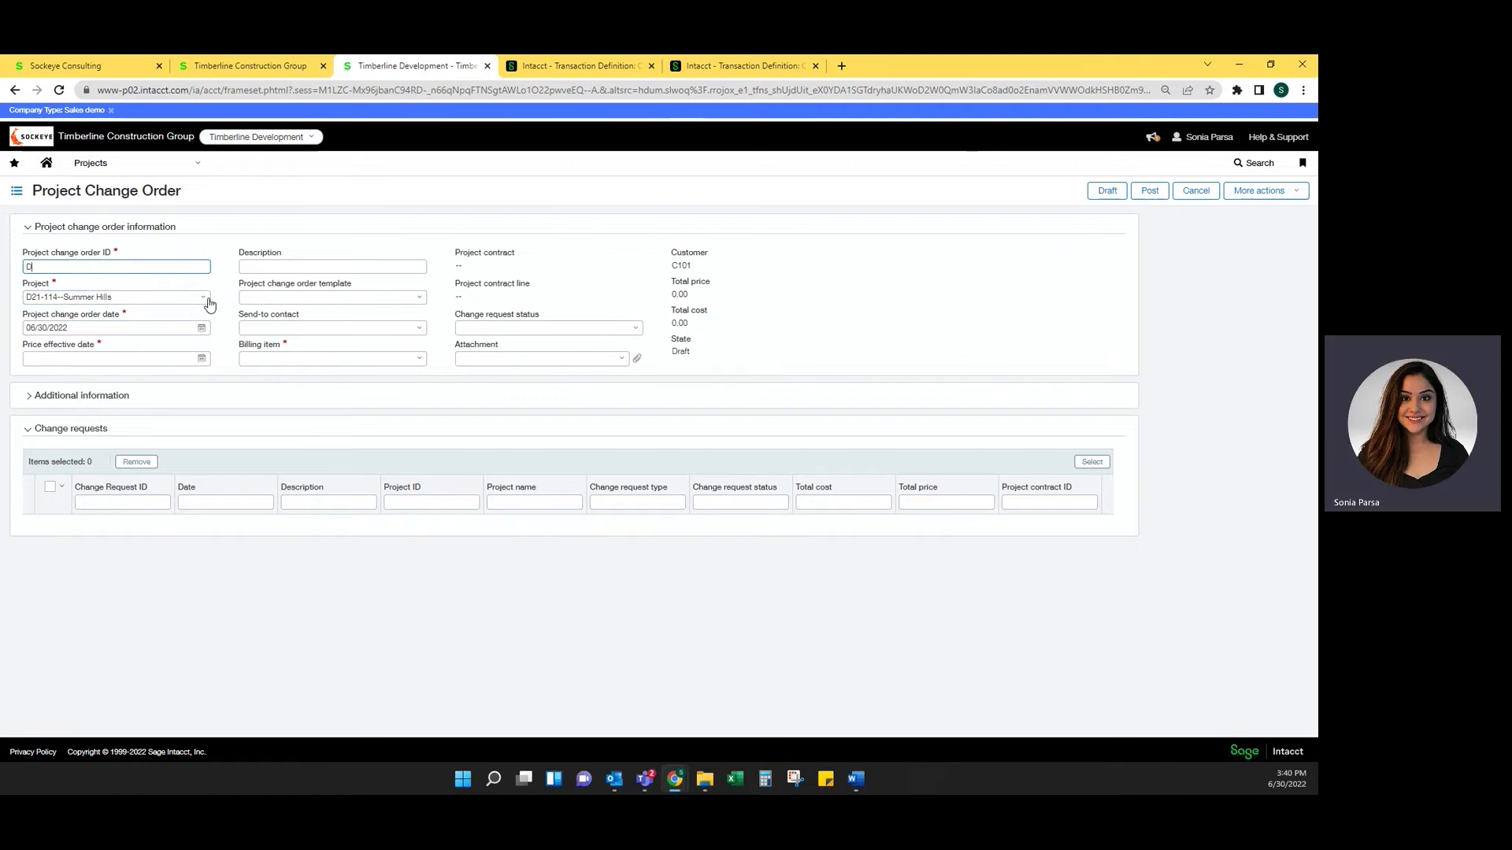
{"action": "type", "text": "21-114-CO1"}
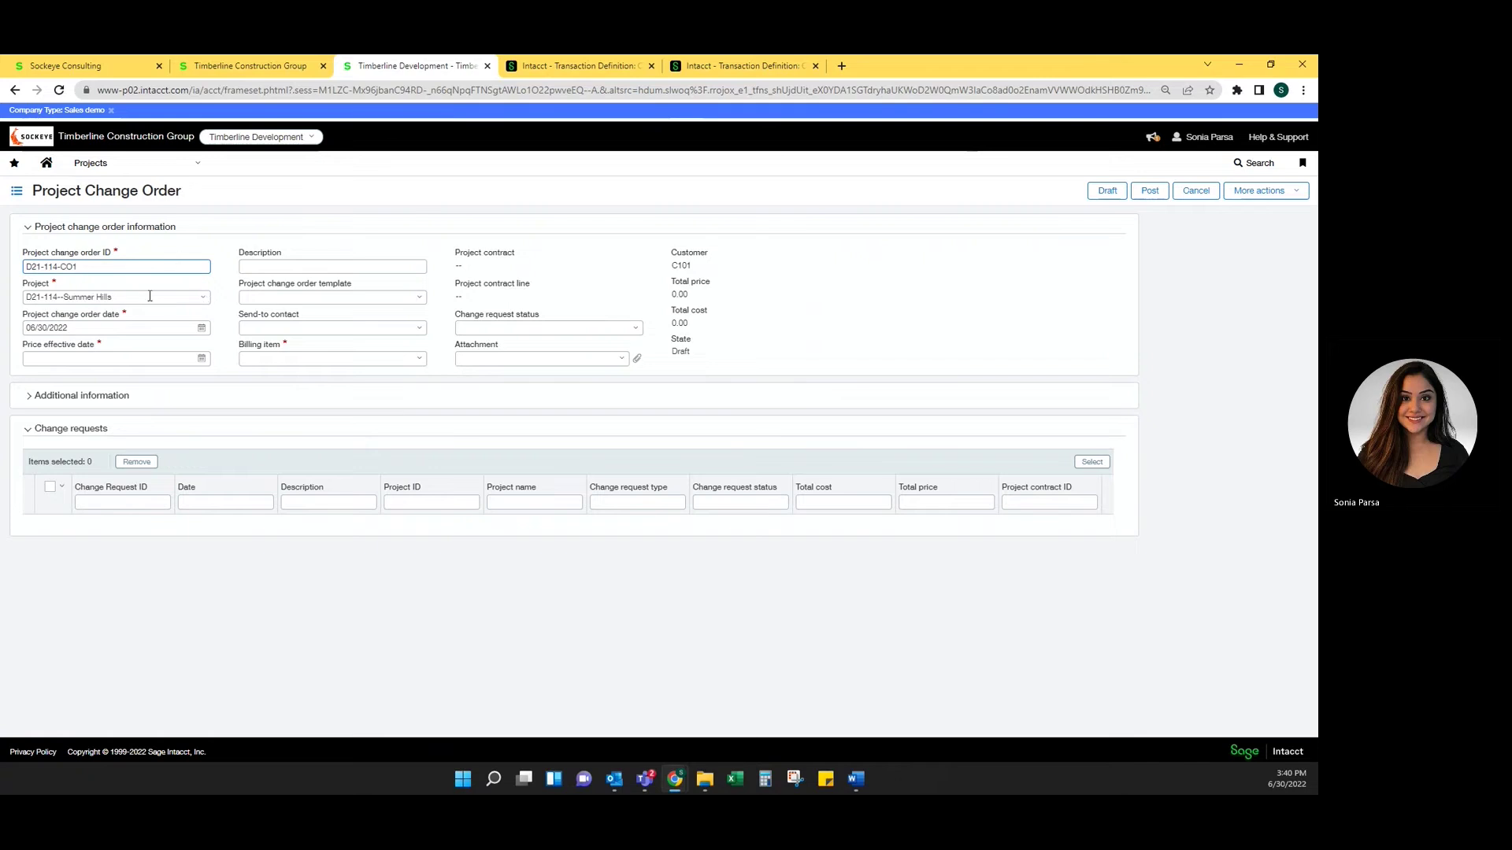
Set today's effective date, description 'Additional Sitework', billing item Contract Price--Contract SOV, status Approved.
{"action": "left_click", "coordinate": [106, 359]}
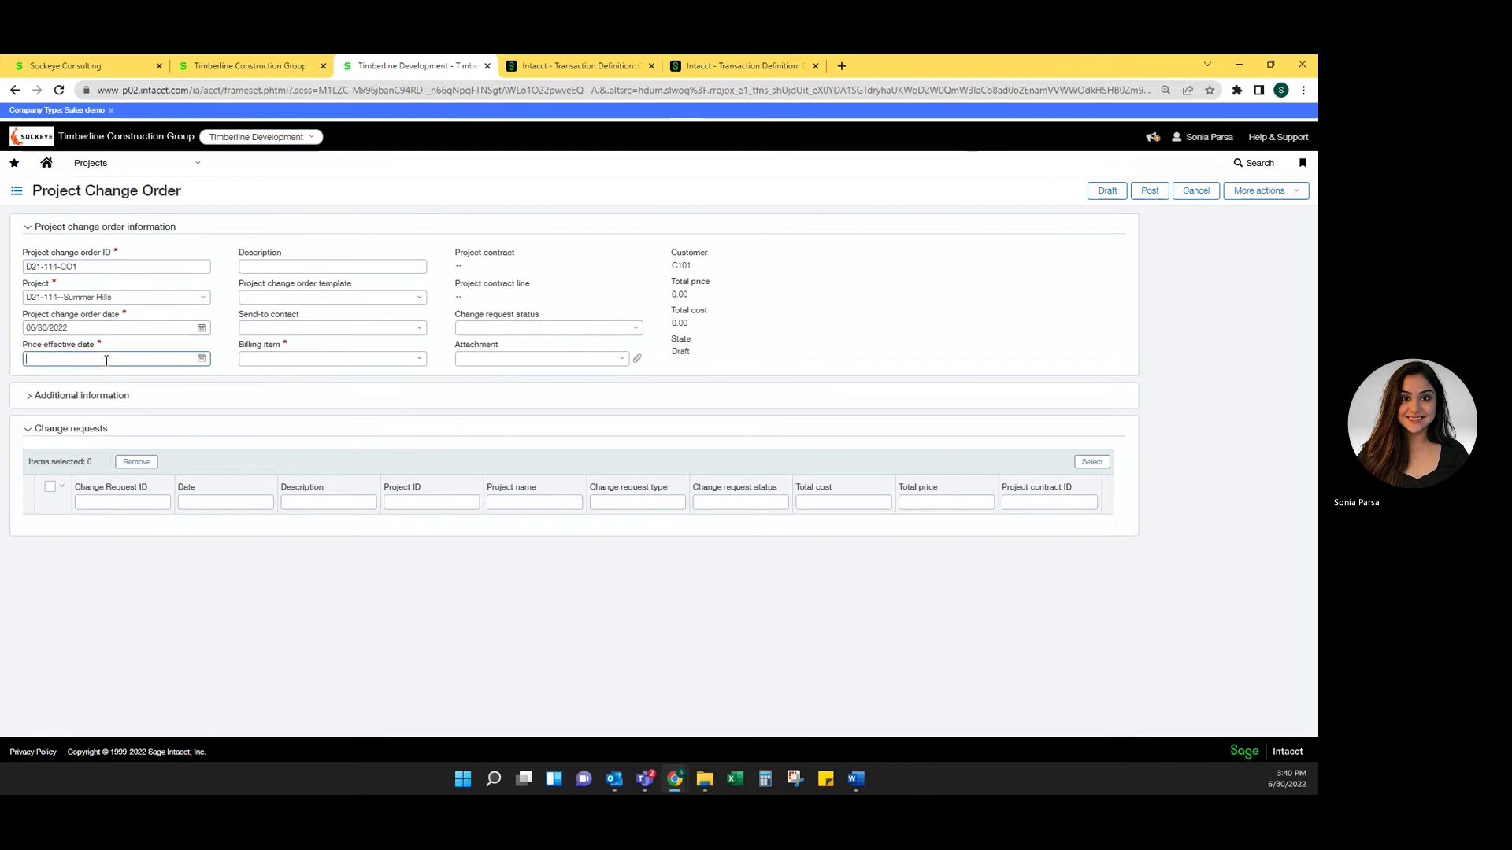
{"action": "type", "text": "06/30/2022"}
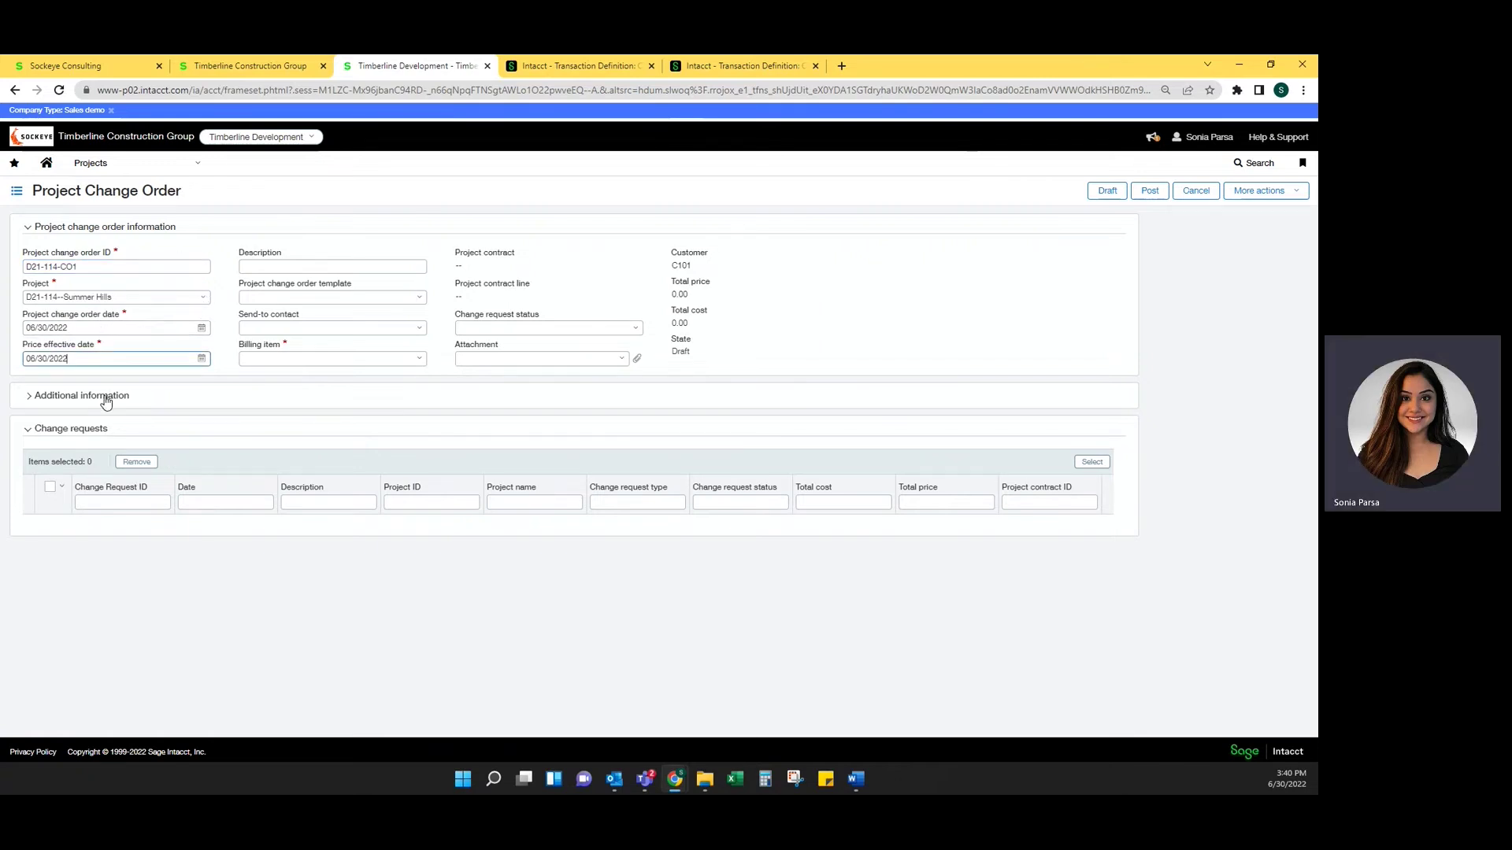
{"action": "left_click", "coordinate": [278, 268]}
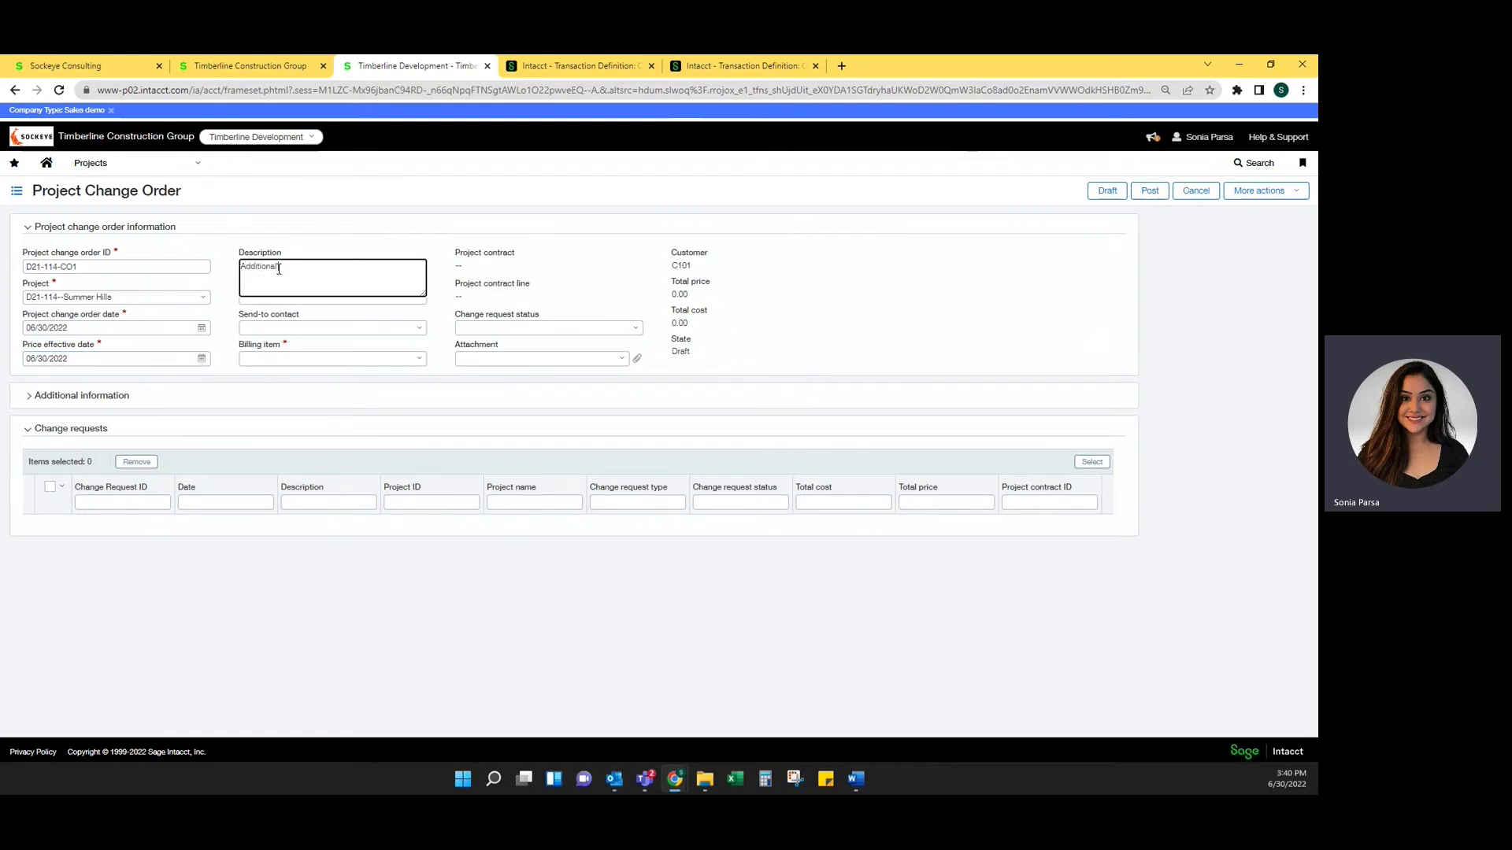
{"action": "type", "text": "Additional Sitework"}
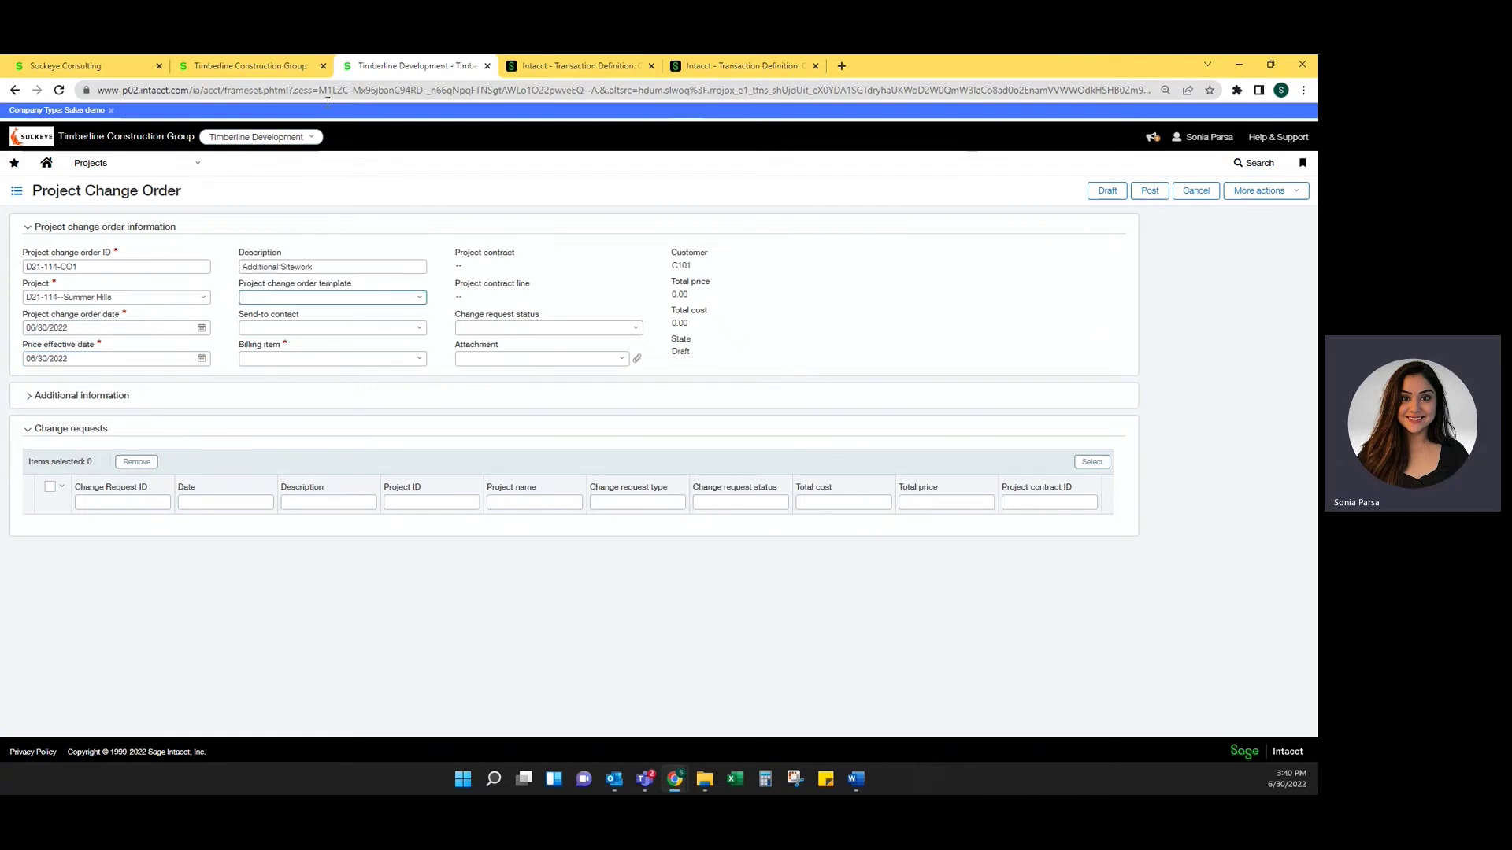
{"action": "left_click", "coordinate": [389, 359]}
{"action": "type", "text": "con"}
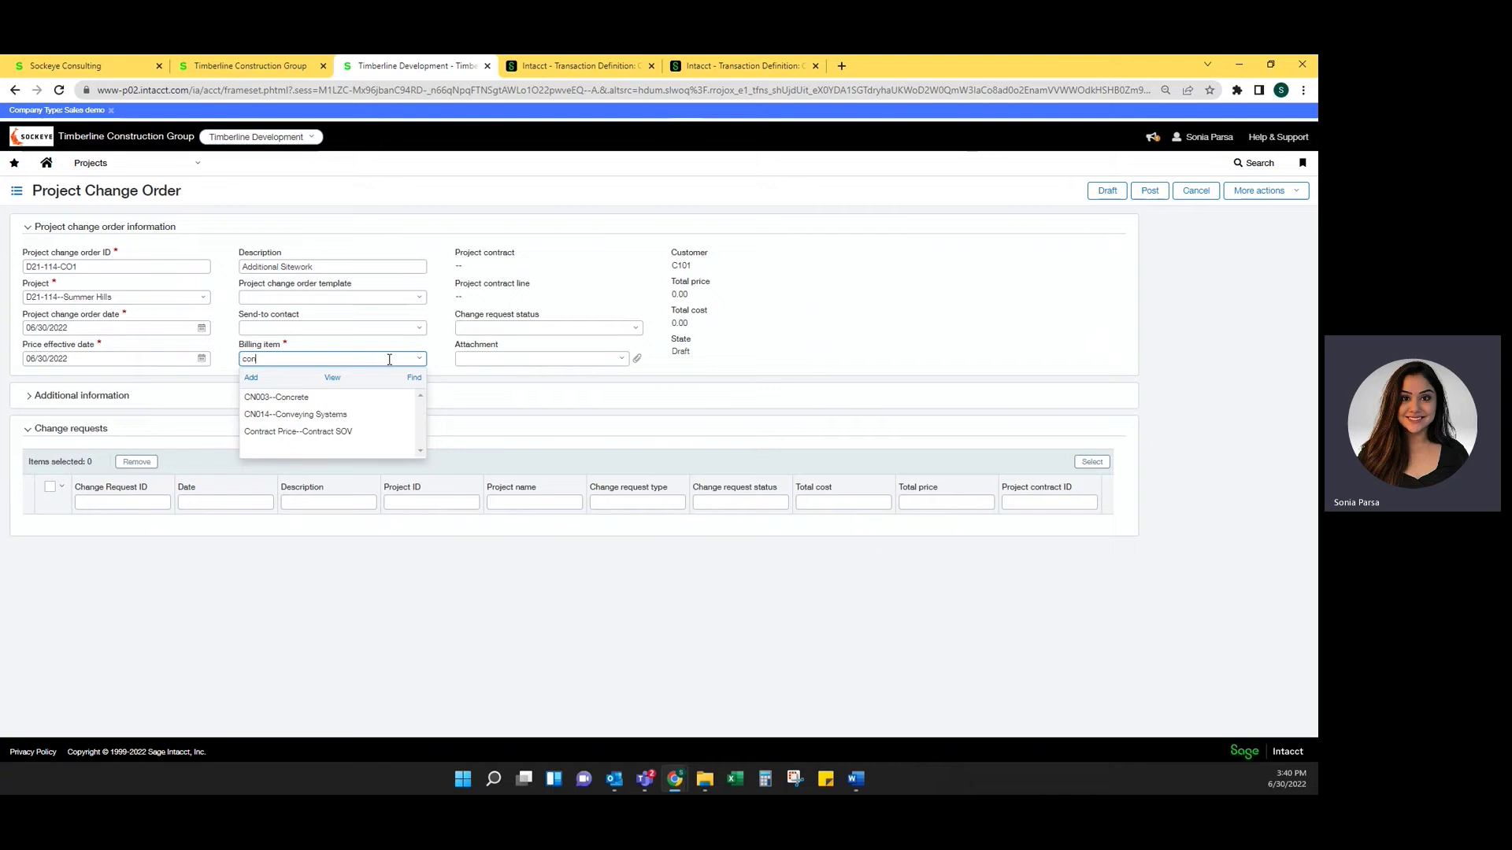
{"action": "left_click", "coordinate": [364, 432]}
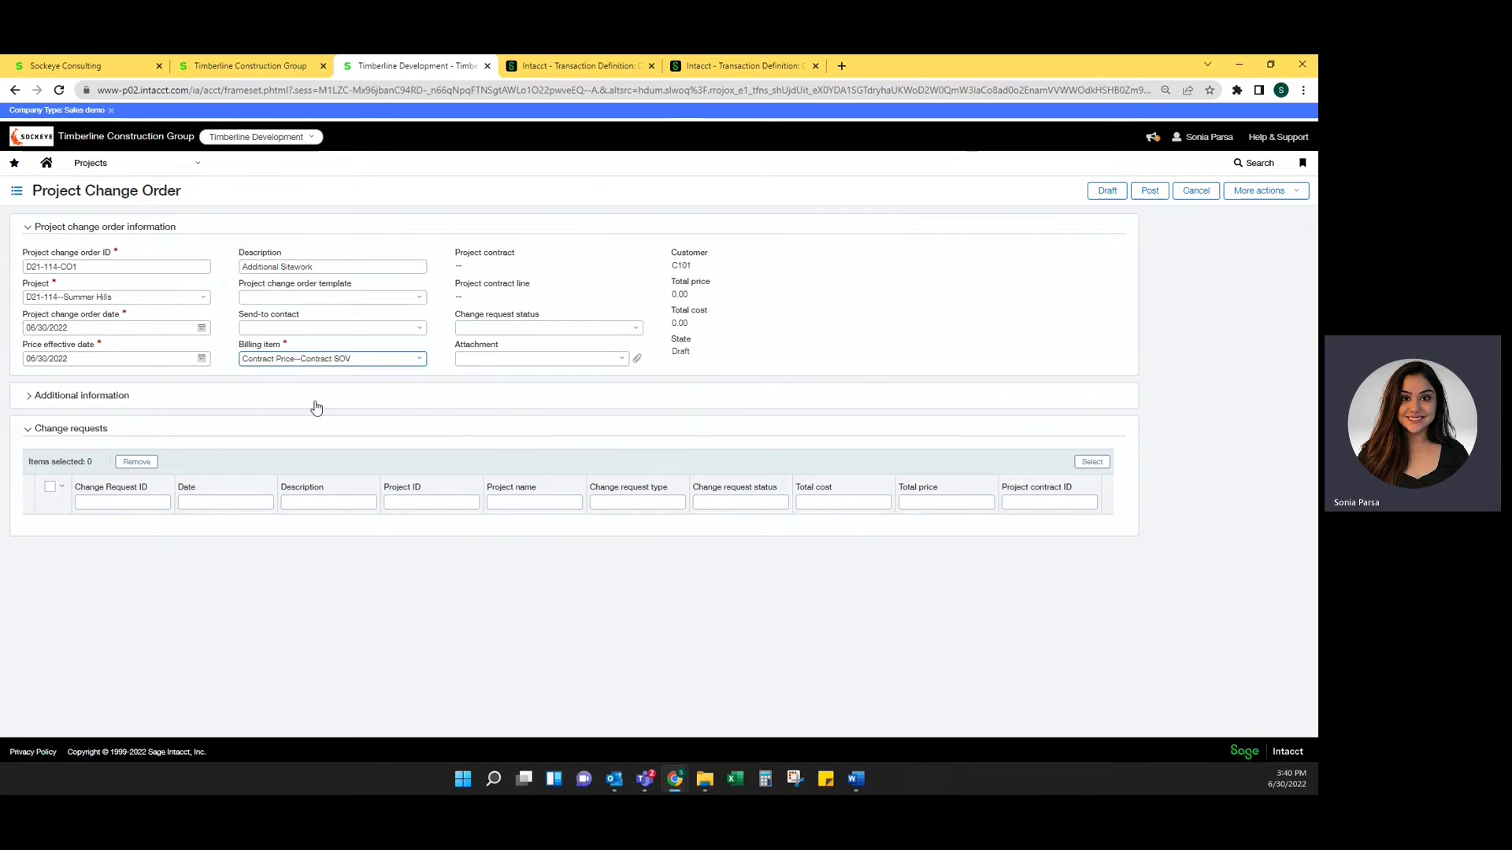
{"action": "left_click", "coordinate": [633, 329]}
{"action": "left_click", "coordinate": [565, 368]}
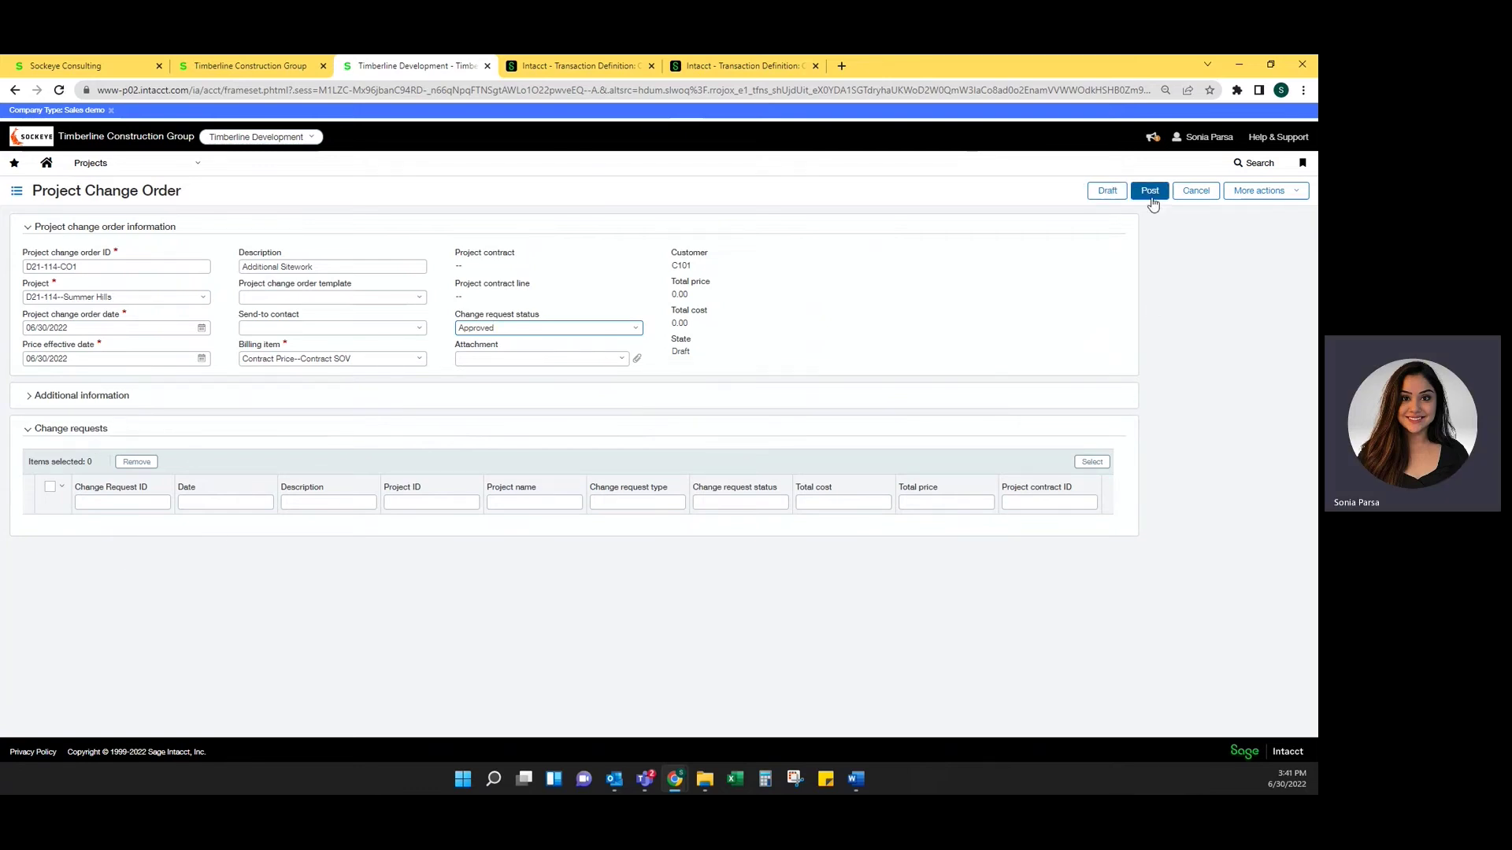
Dismiss the save-first alert about linking change requests and save D21-114-CO1 as a Draft.
{"action": "left_click", "coordinate": [1096, 465]}
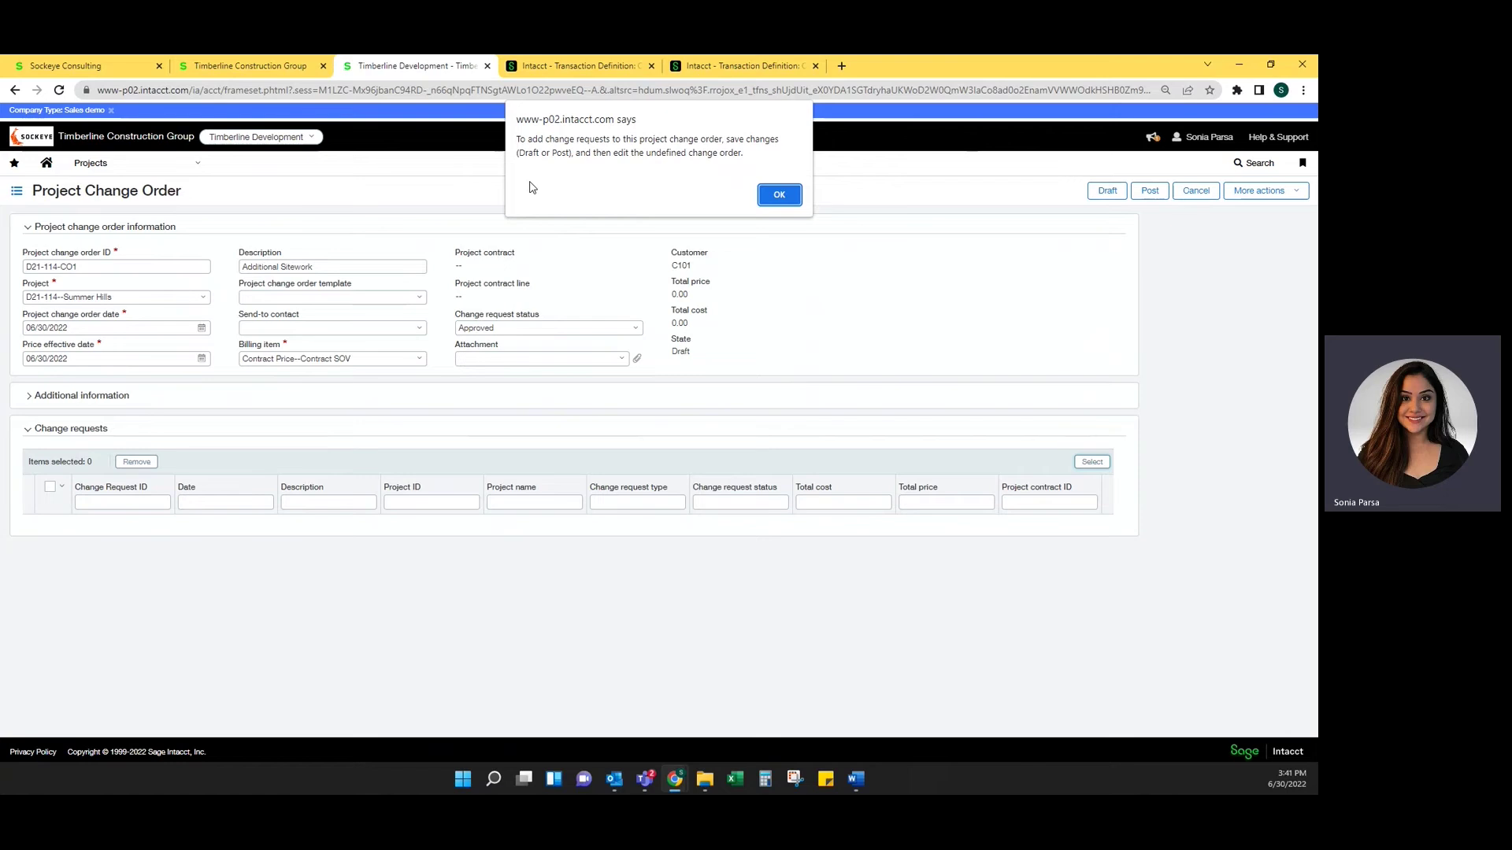
{"action": "left_click", "coordinate": [778, 194]}
{"action": "left_click", "coordinate": [1108, 190]}
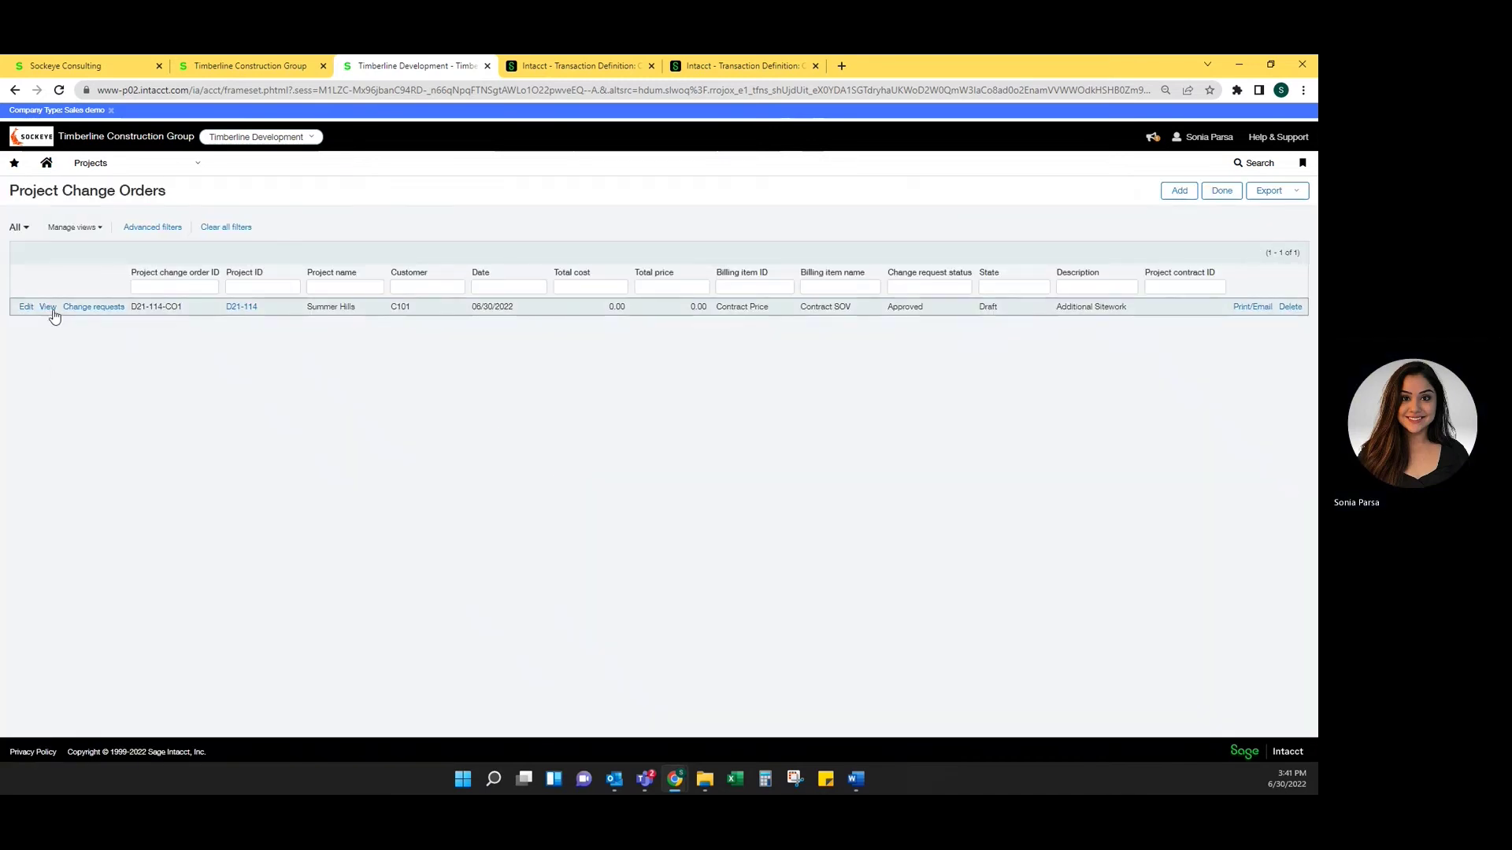
Link change request D21-114-Est01-CR01 to draft change order D21-114-CO1 and post it.
{"action": "left_click", "coordinate": [27, 307]}
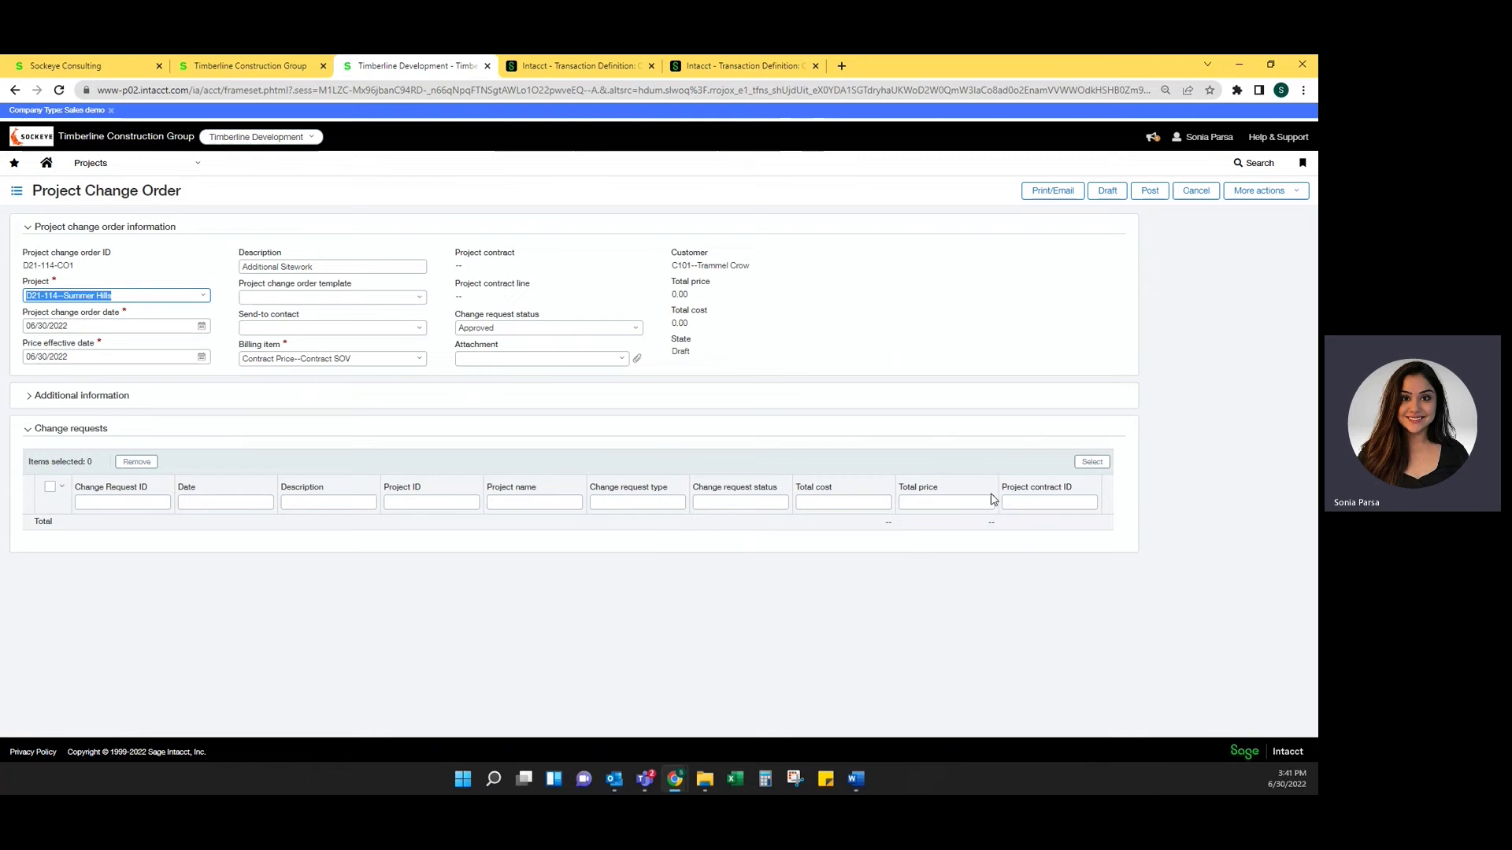
{"action": "left_click", "coordinate": [1092, 461]}
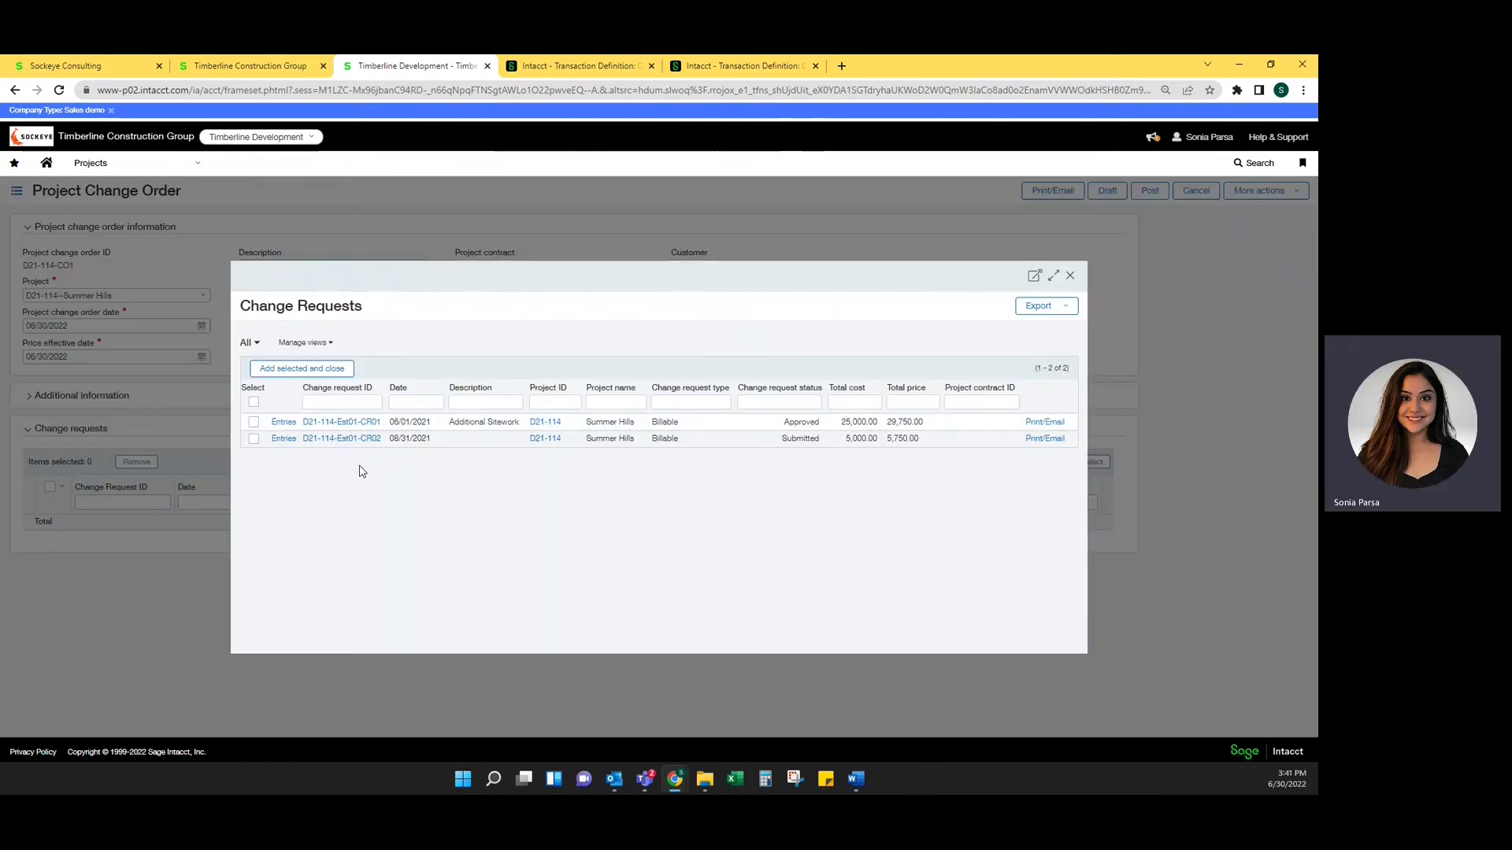
{"action": "left_click", "coordinate": [252, 422]}
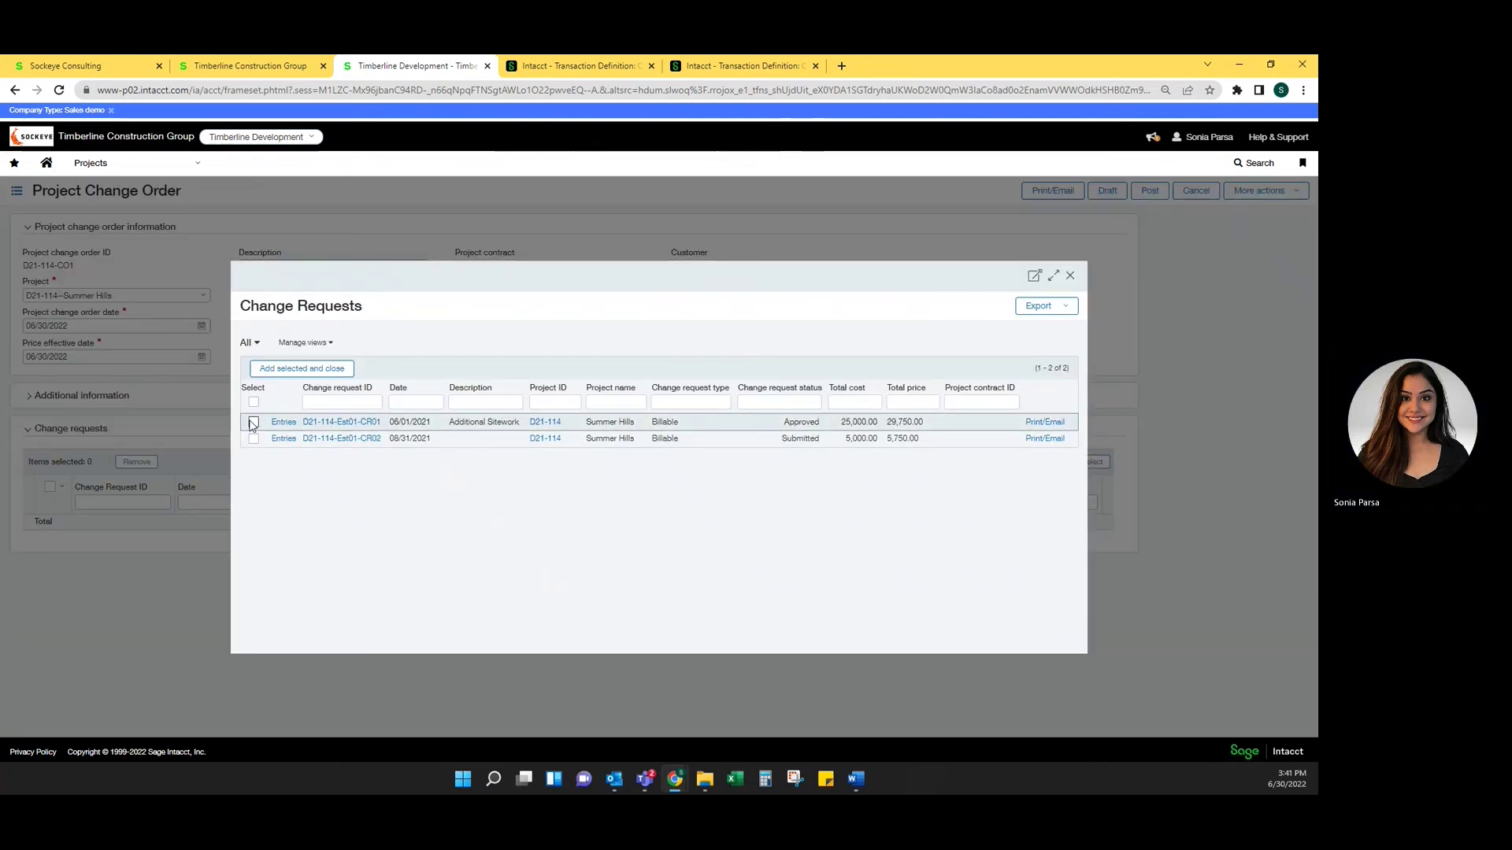
{"action": "left_click", "coordinate": [301, 368]}
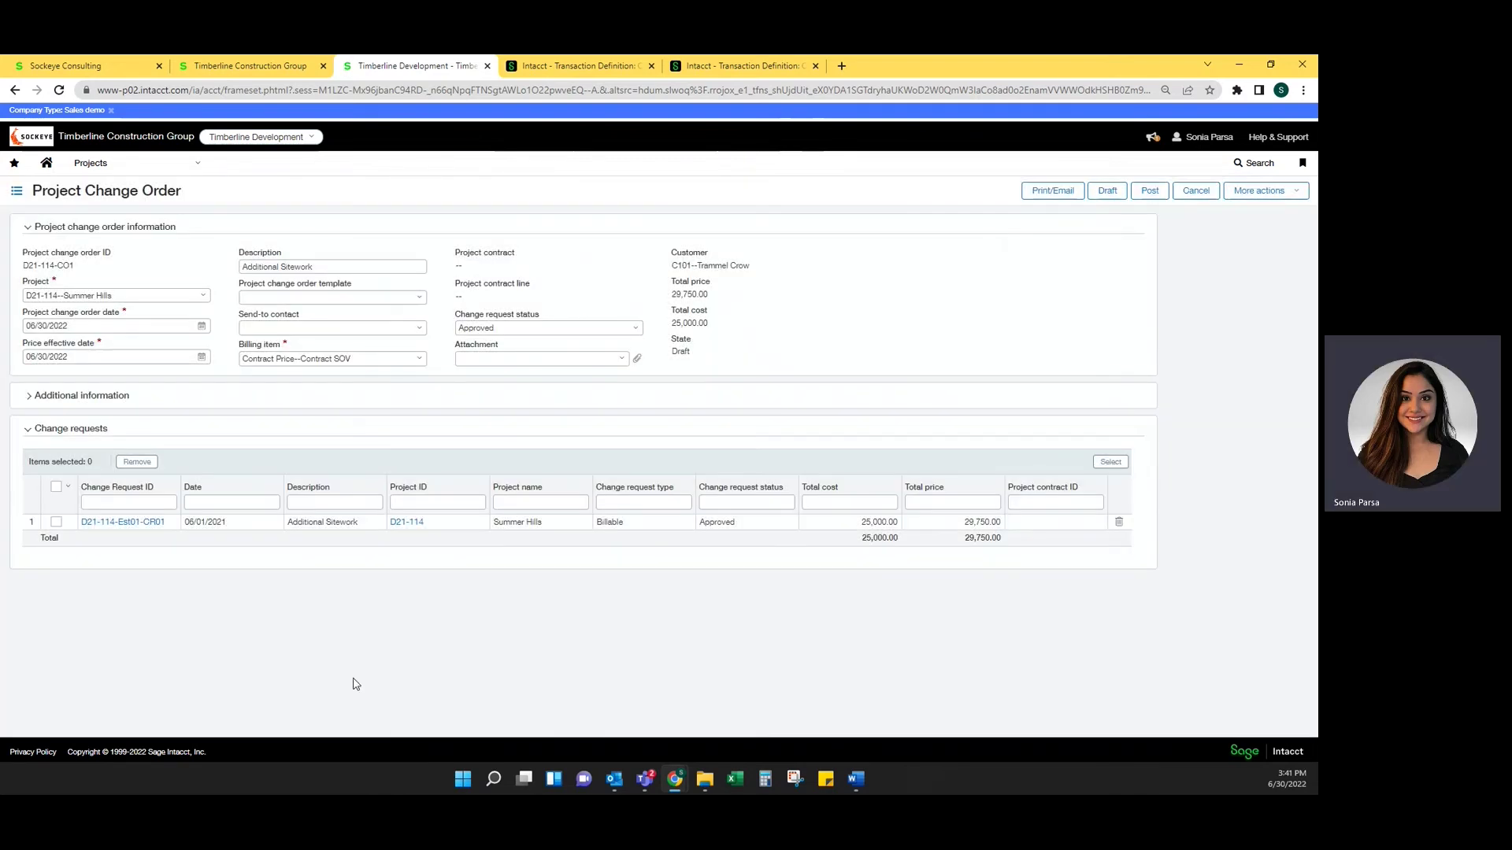
{"action": "left_click", "coordinate": [1150, 190]}
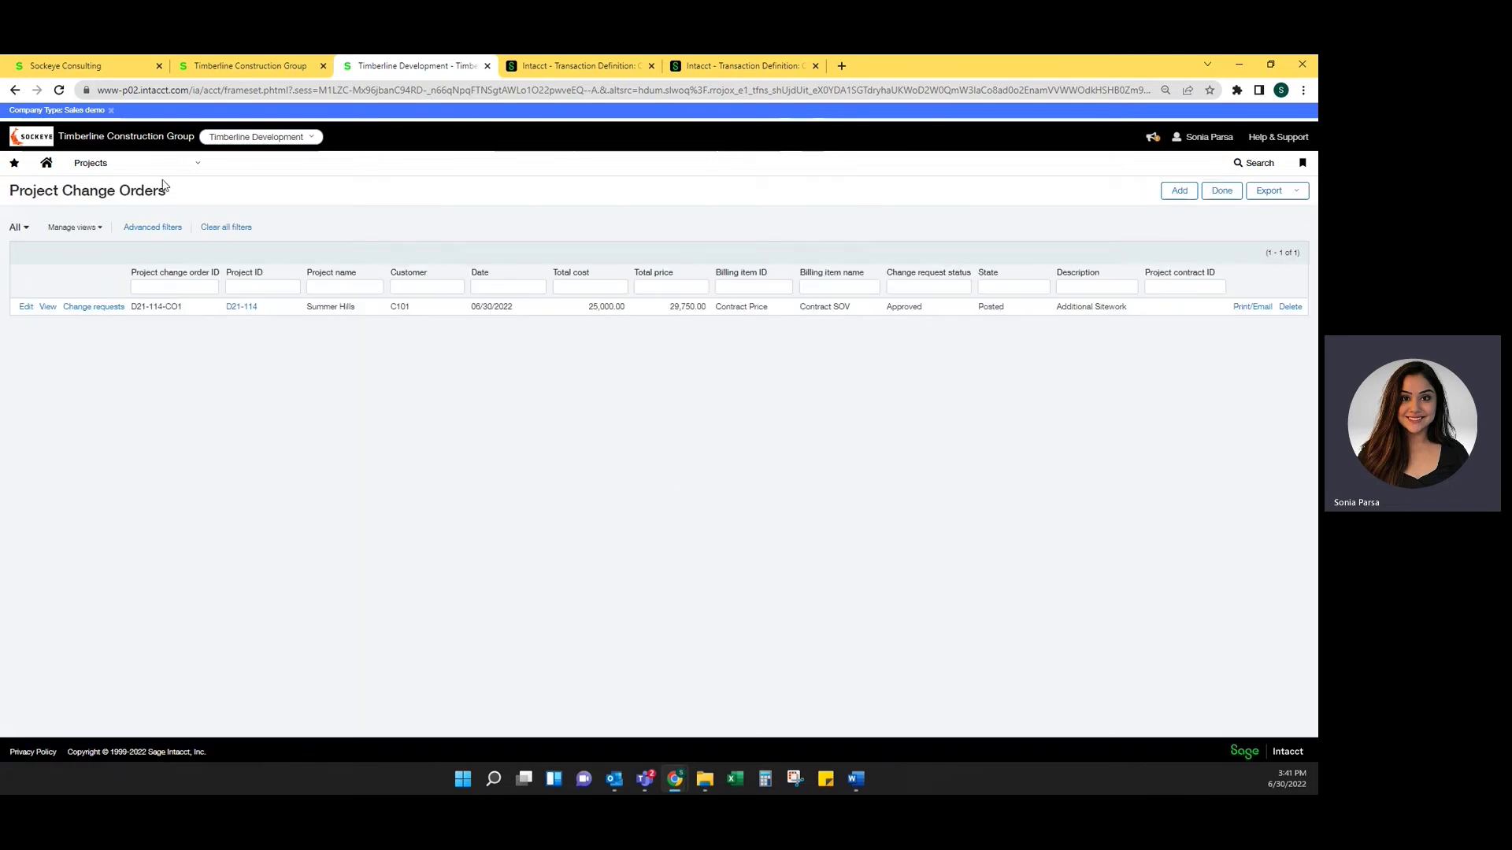
Add an Order Entry contract change order and set its project to D21-114--Summer Hills.
{"action": "left_click", "coordinate": [169, 167]}
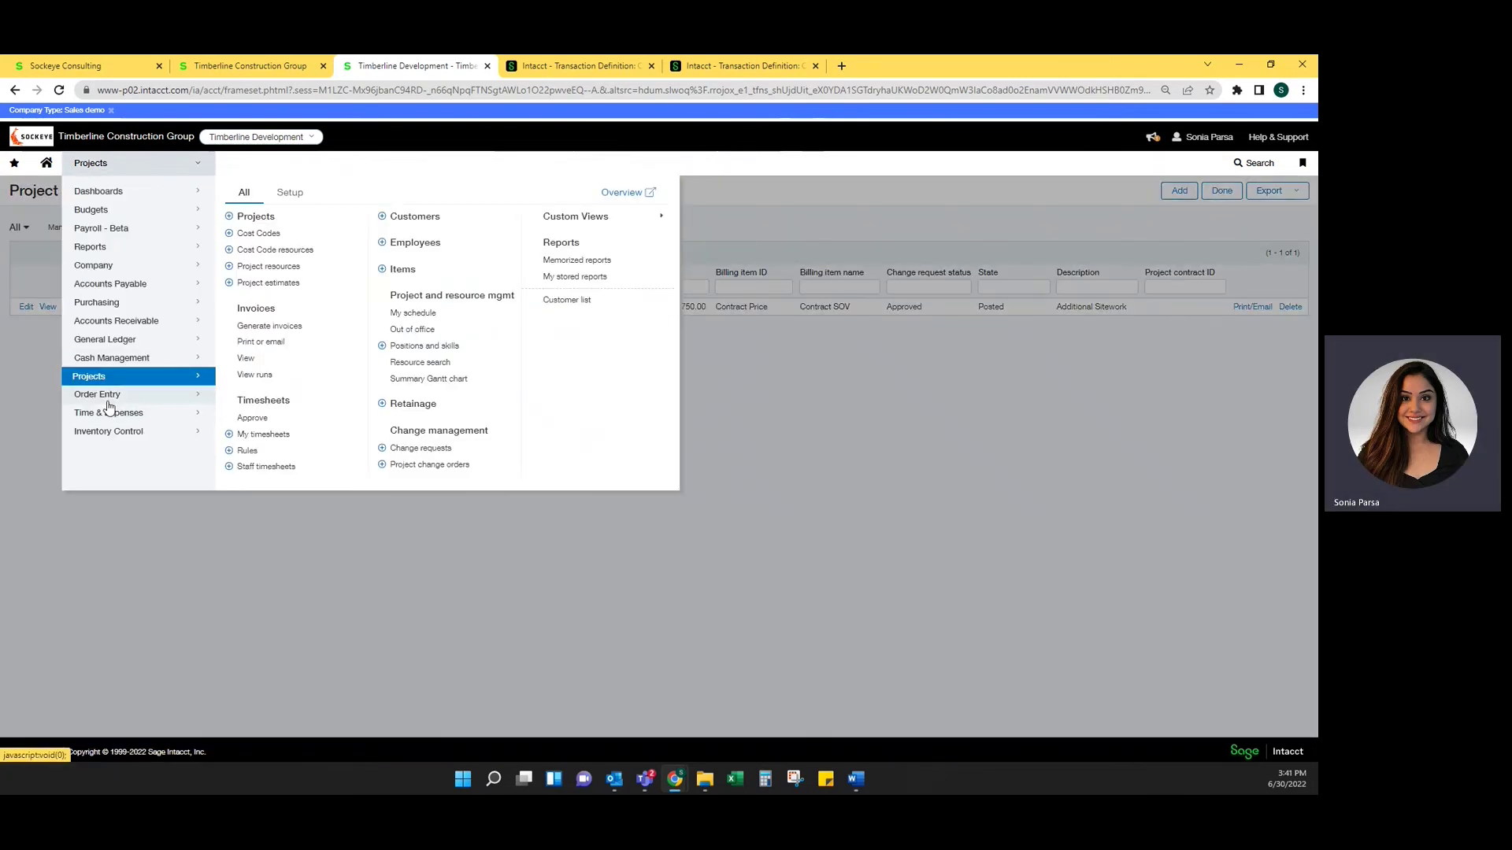
{"action": "left_click", "coordinate": [109, 400]}
{"action": "left_click", "coordinate": [244, 192]}
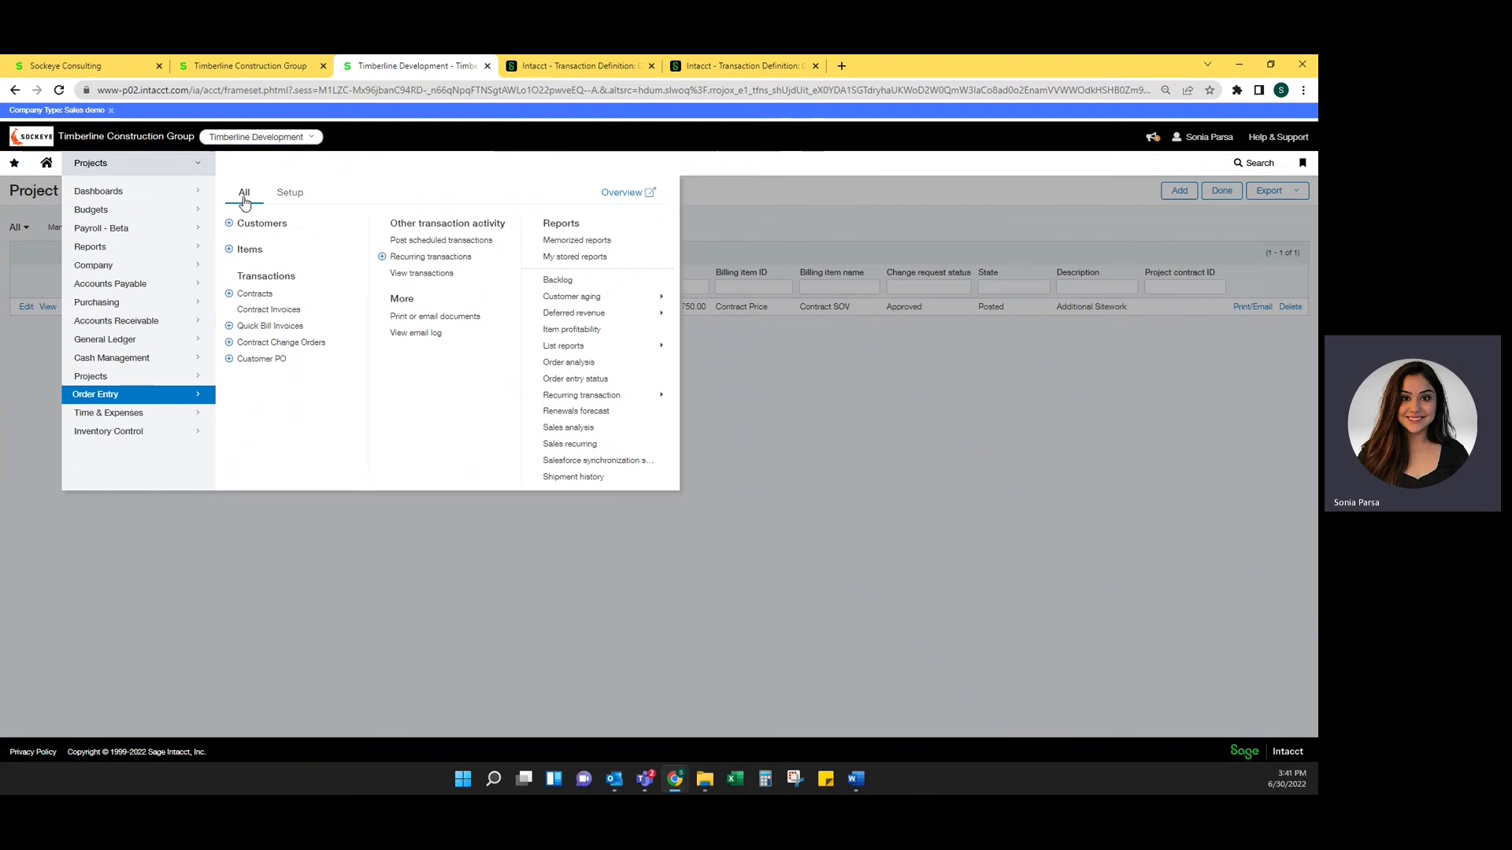
{"action": "left_click", "coordinate": [234, 343]}
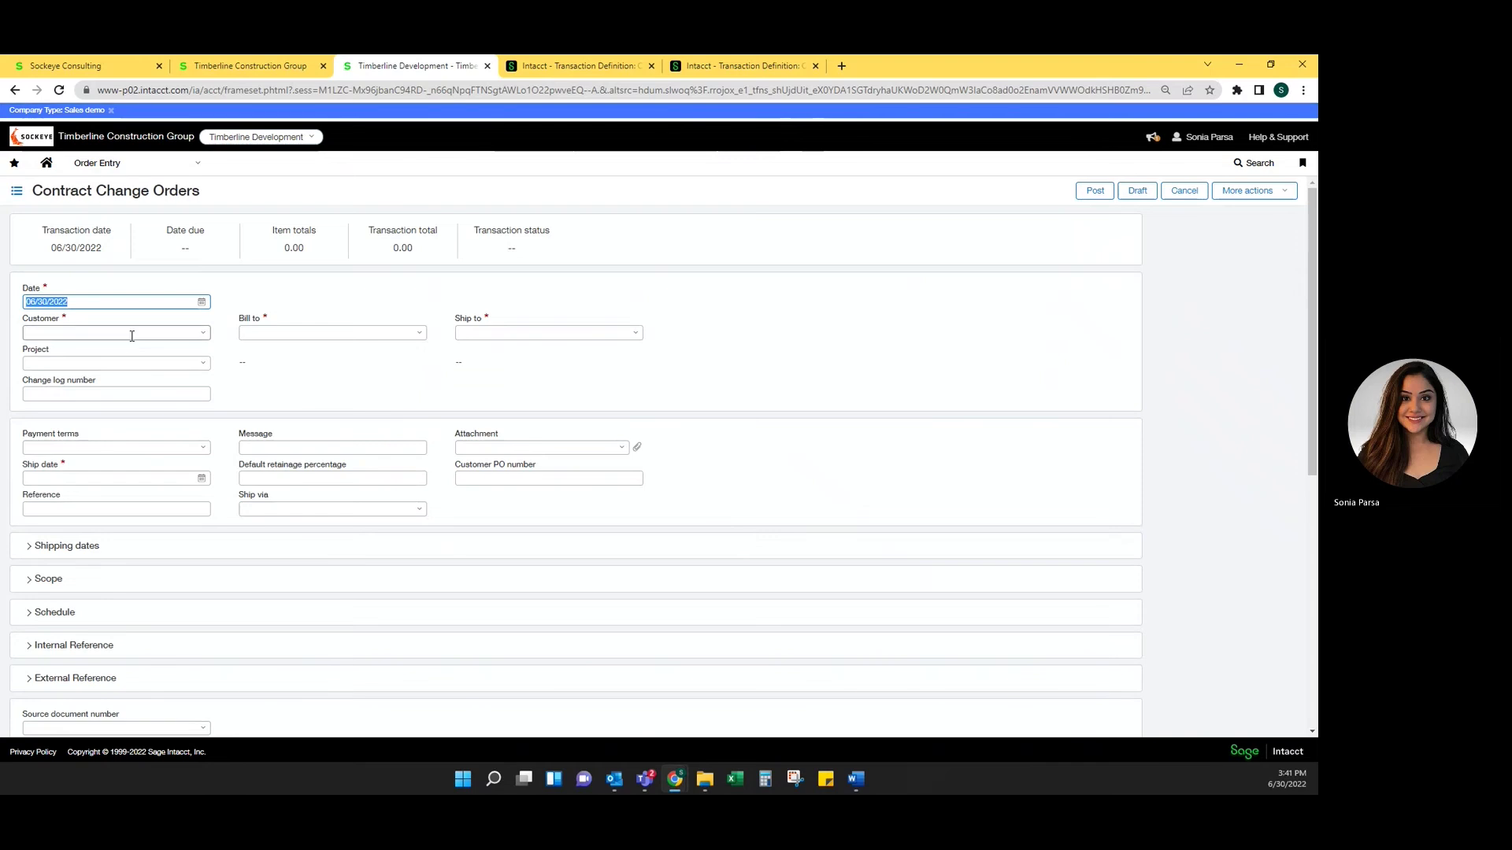
{"action": "left_click", "coordinate": [122, 363]}
{"action": "type", "text": "summ"}
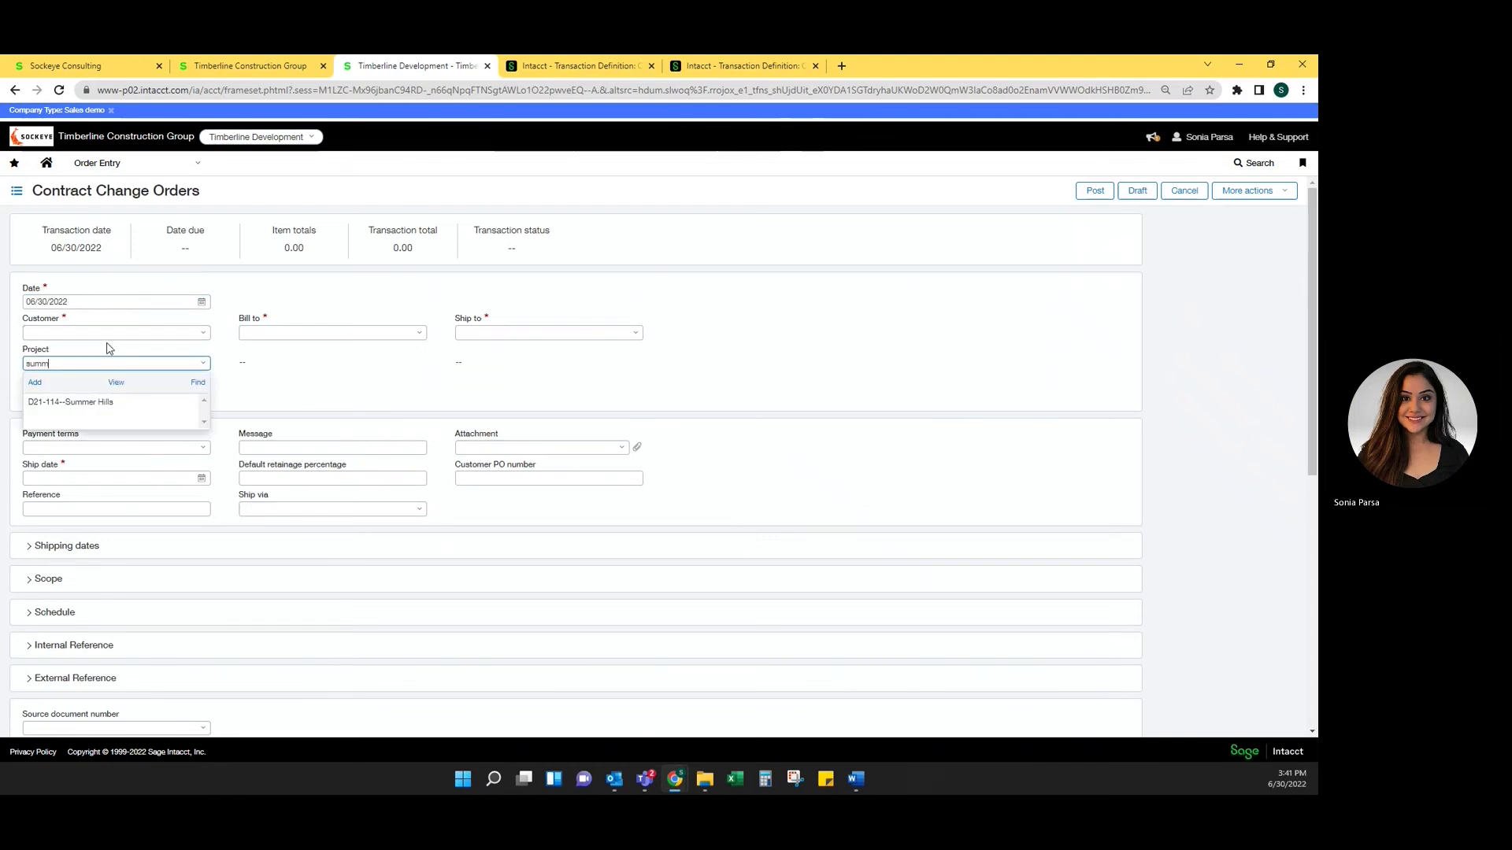
{"action": "key", "text": "Down"}
{"action": "key", "text": "Tab"}
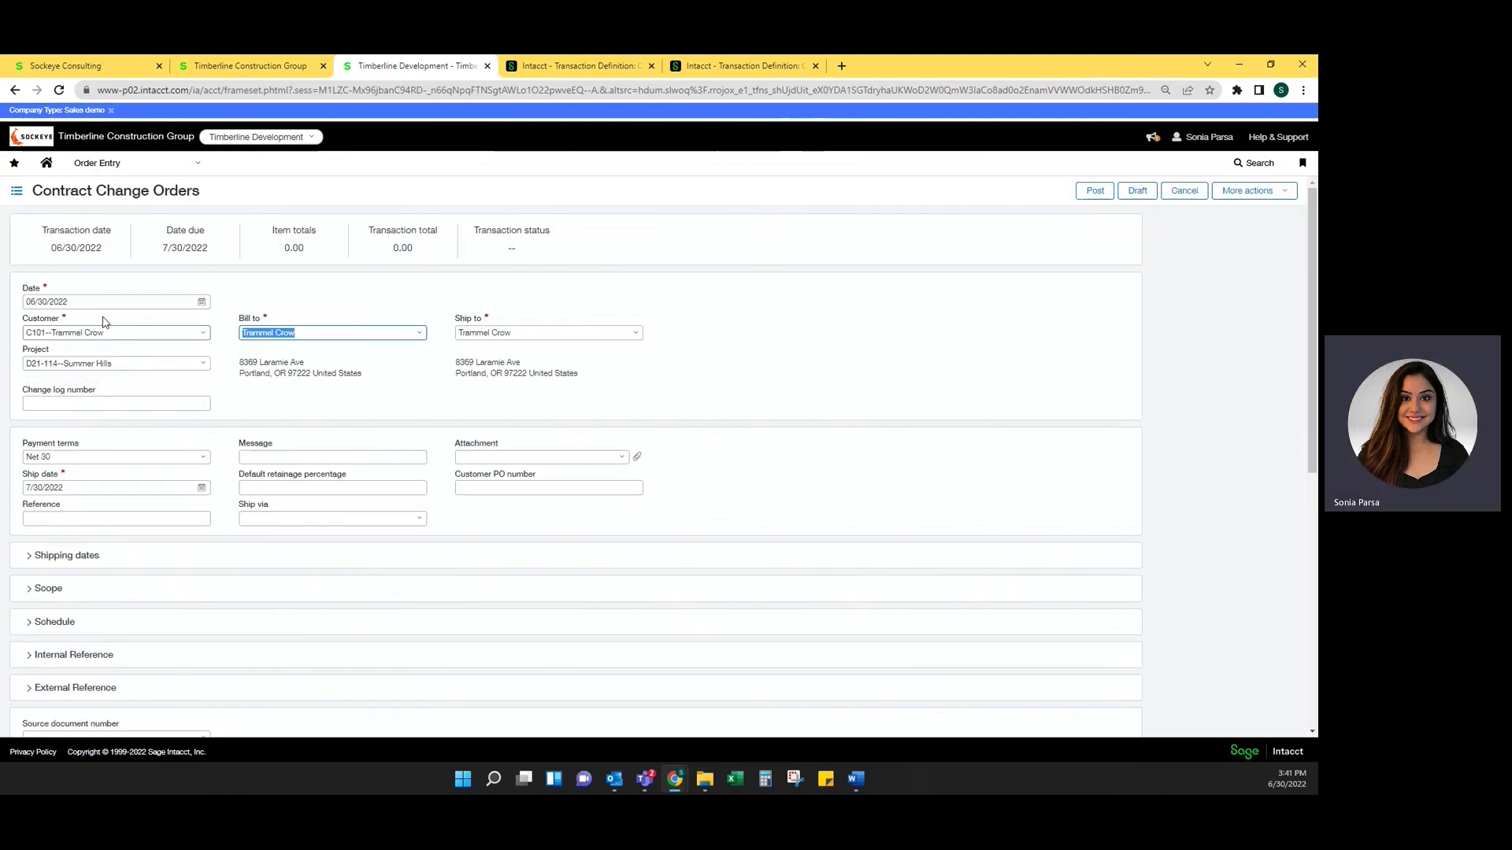
{"action": "double_click", "coordinate": [107, 482]}
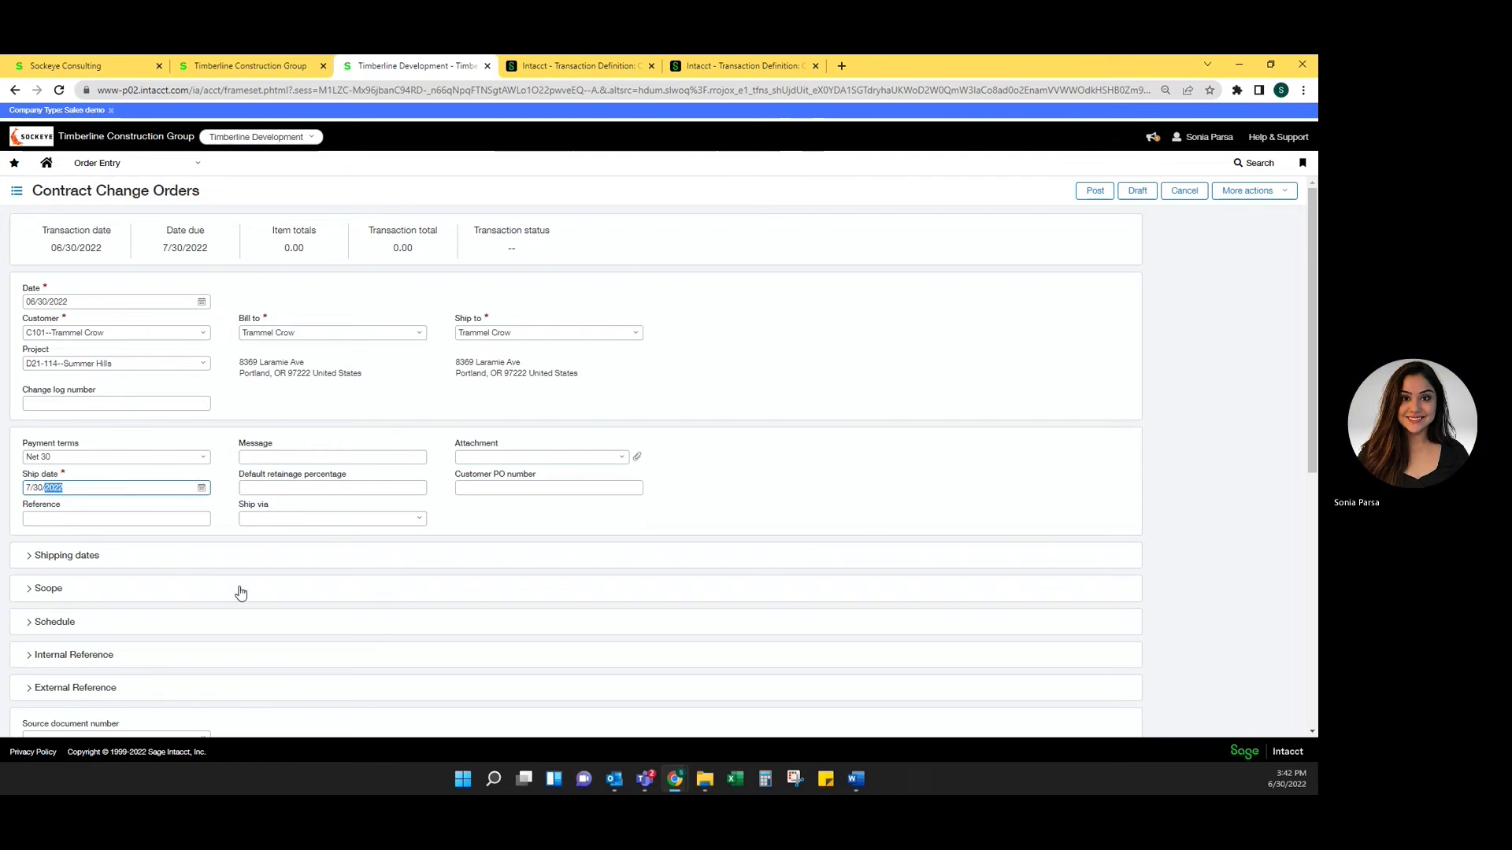
Set the source document number to Contracts-CN-00021.
{"action": "scroll", "coordinate": [241, 592], "scroll_direction": "down", "scroll_amount": 2}
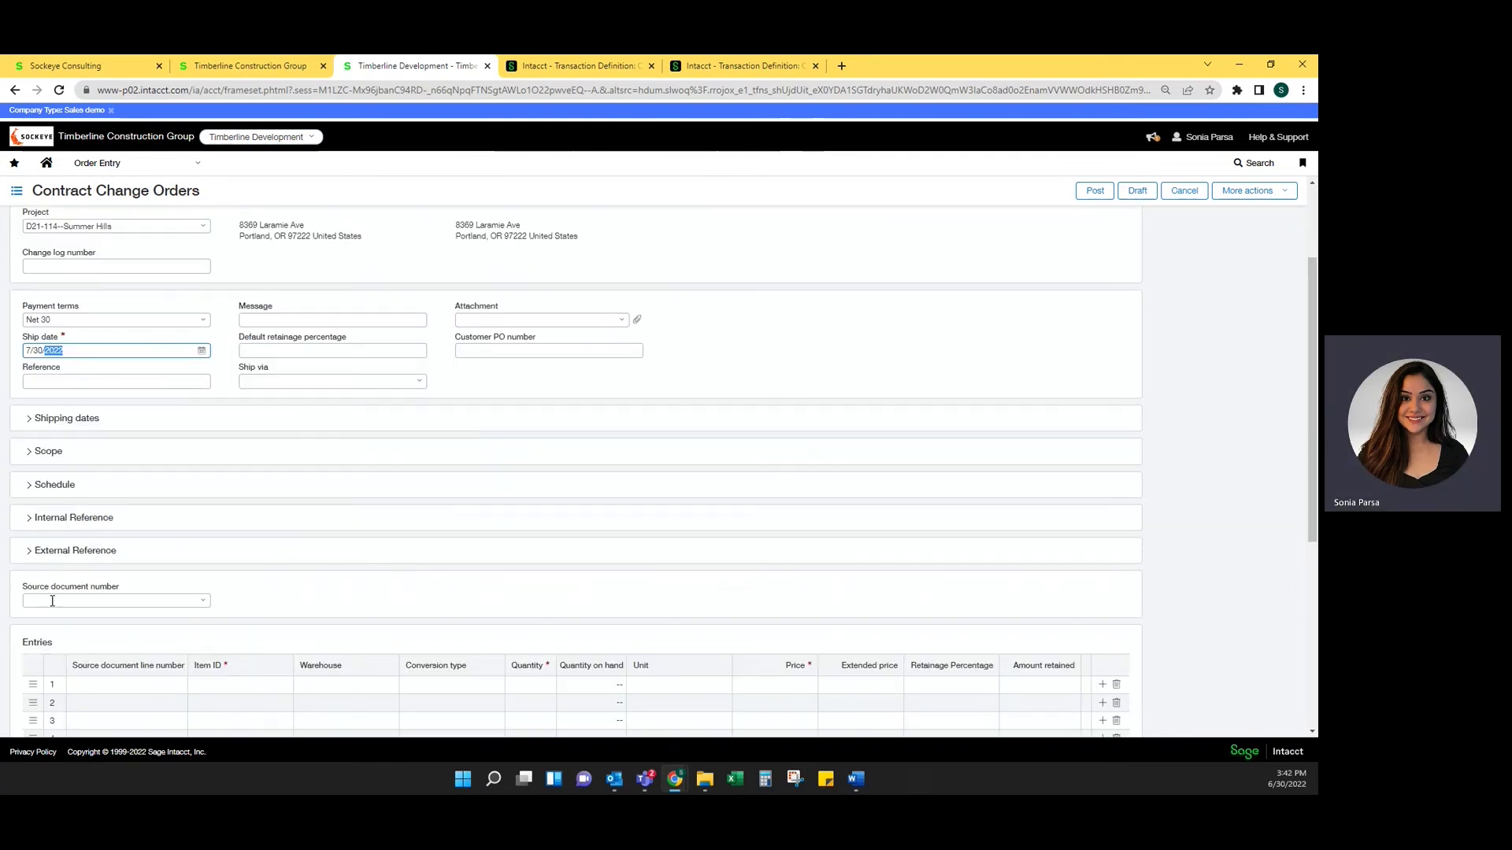
{"action": "left_click", "coordinate": [200, 611]}
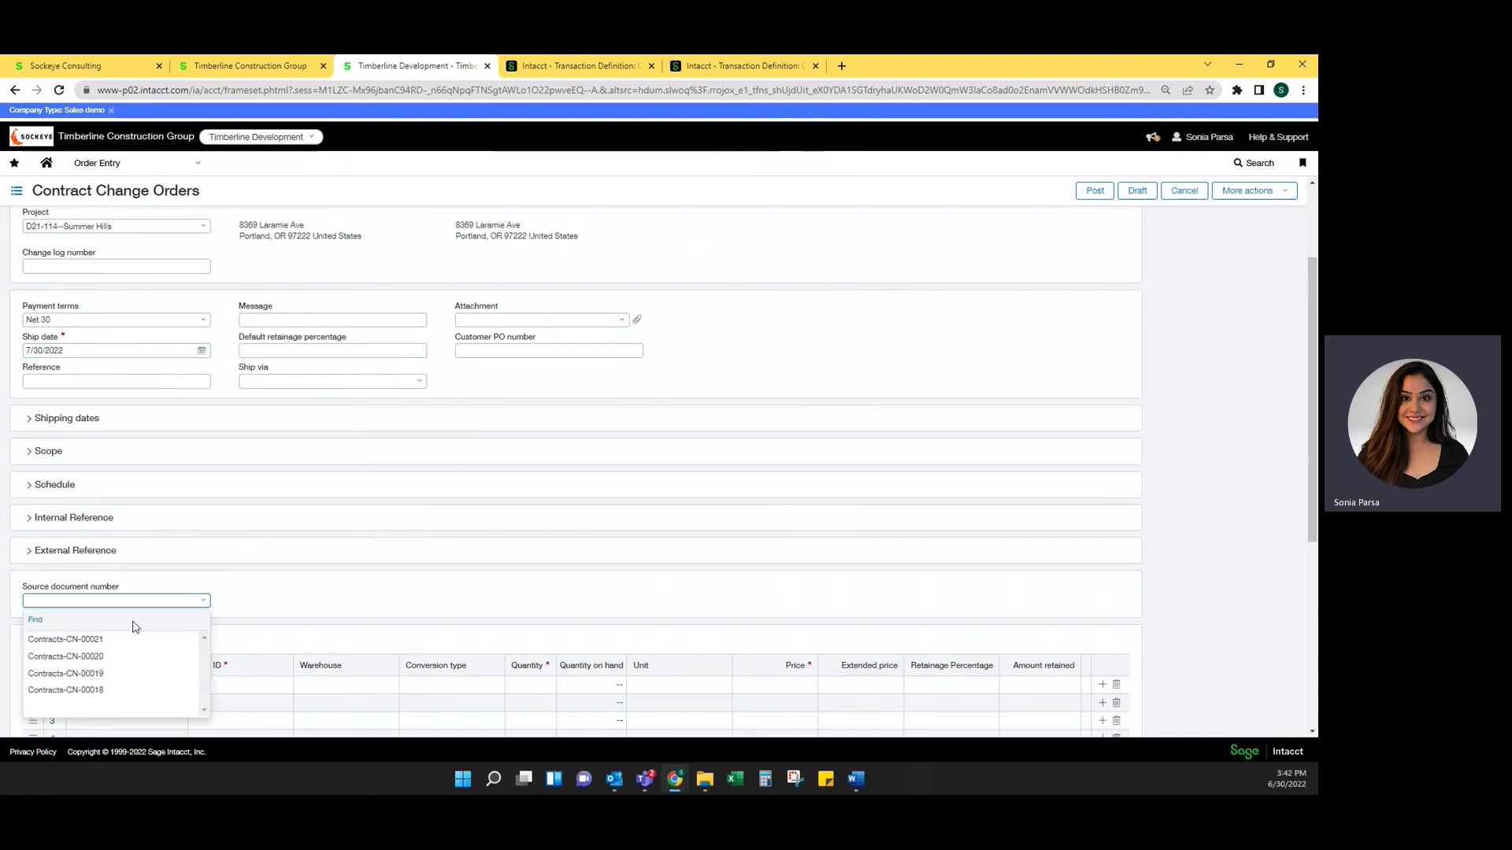
{"action": "left_click", "coordinate": [118, 641]}
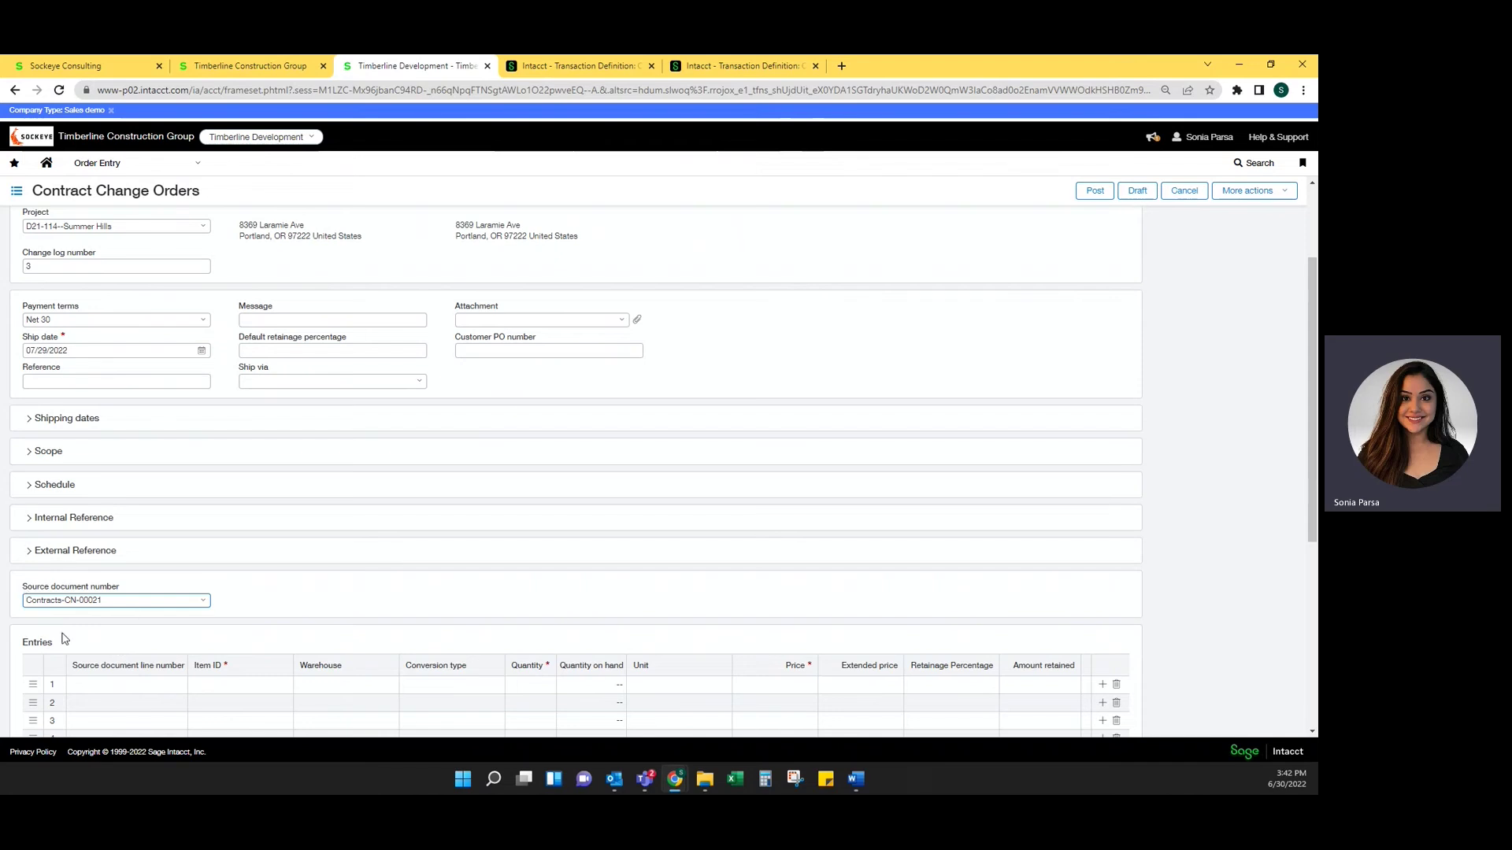
Add a Contract Price--Contract SOV line priced 25,500 and post the contract change order.
{"action": "scroll", "coordinate": [100, 484], "scroll_direction": "down", "scroll_amount": 2}
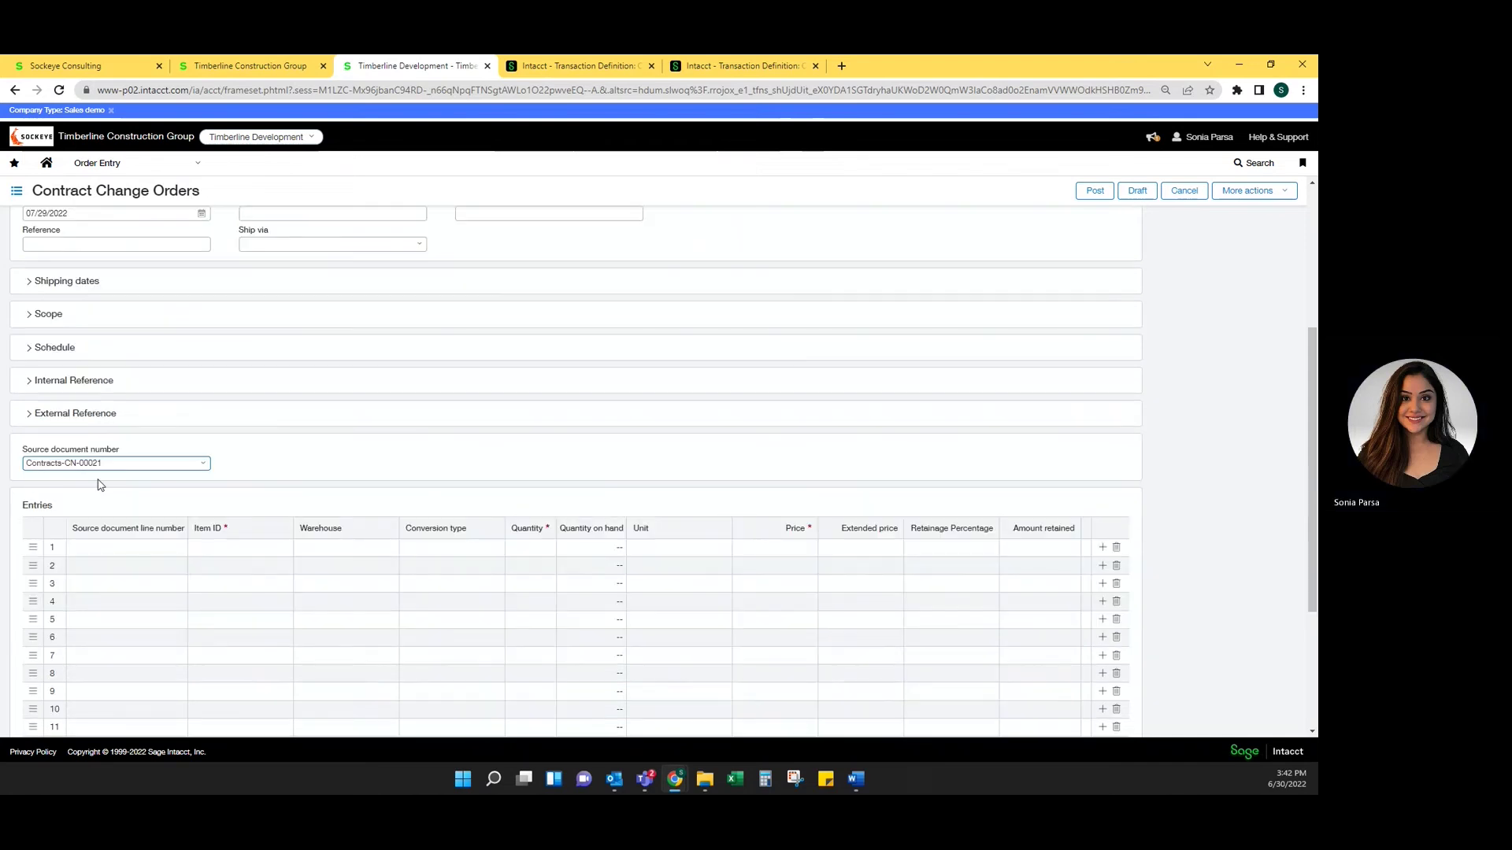
{"action": "left_click", "coordinate": [241, 544]}
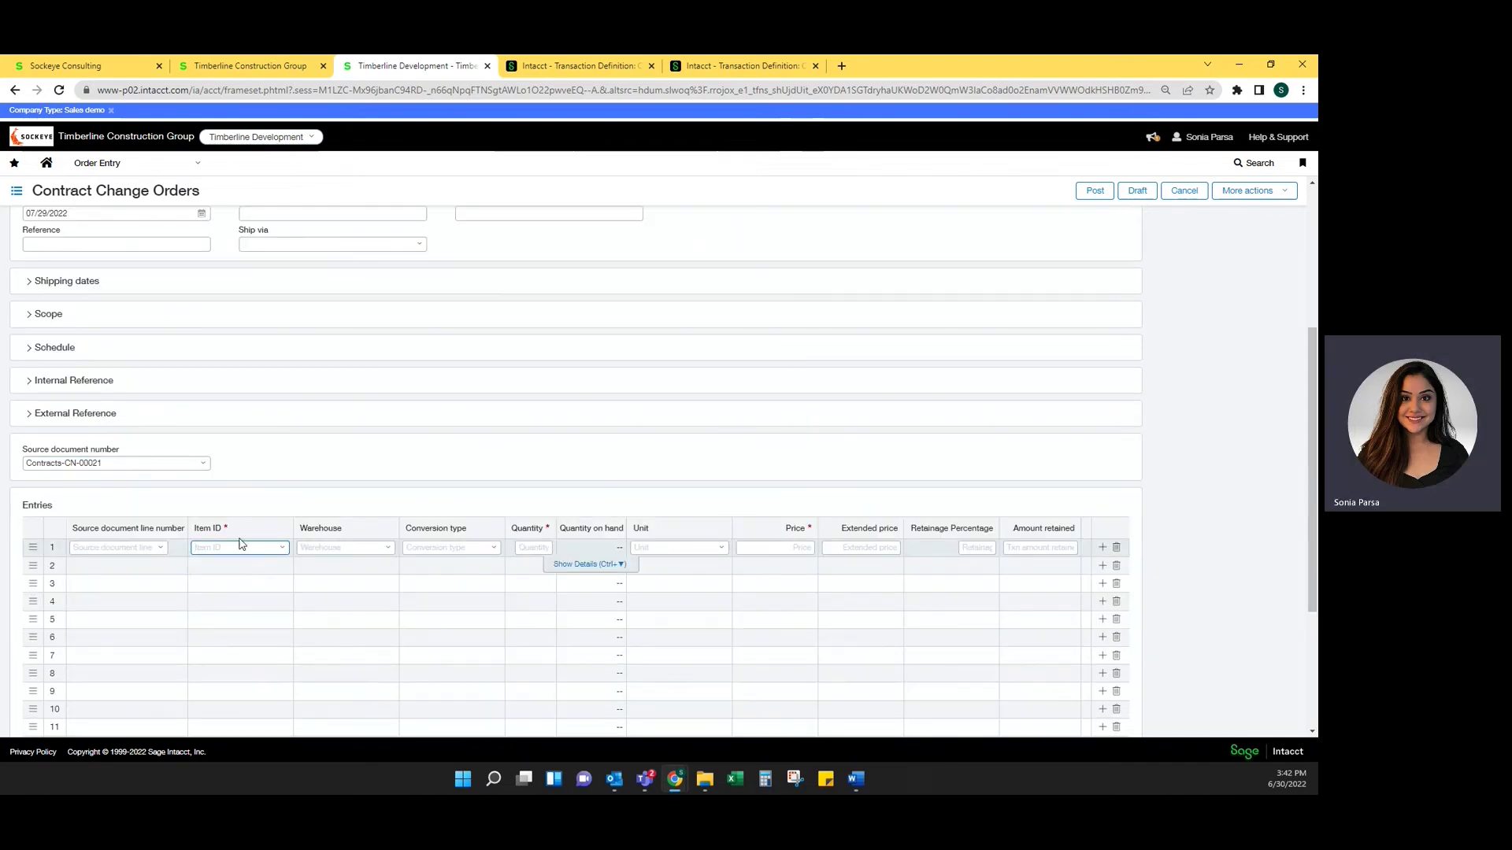
{"action": "type", "text": "con"}
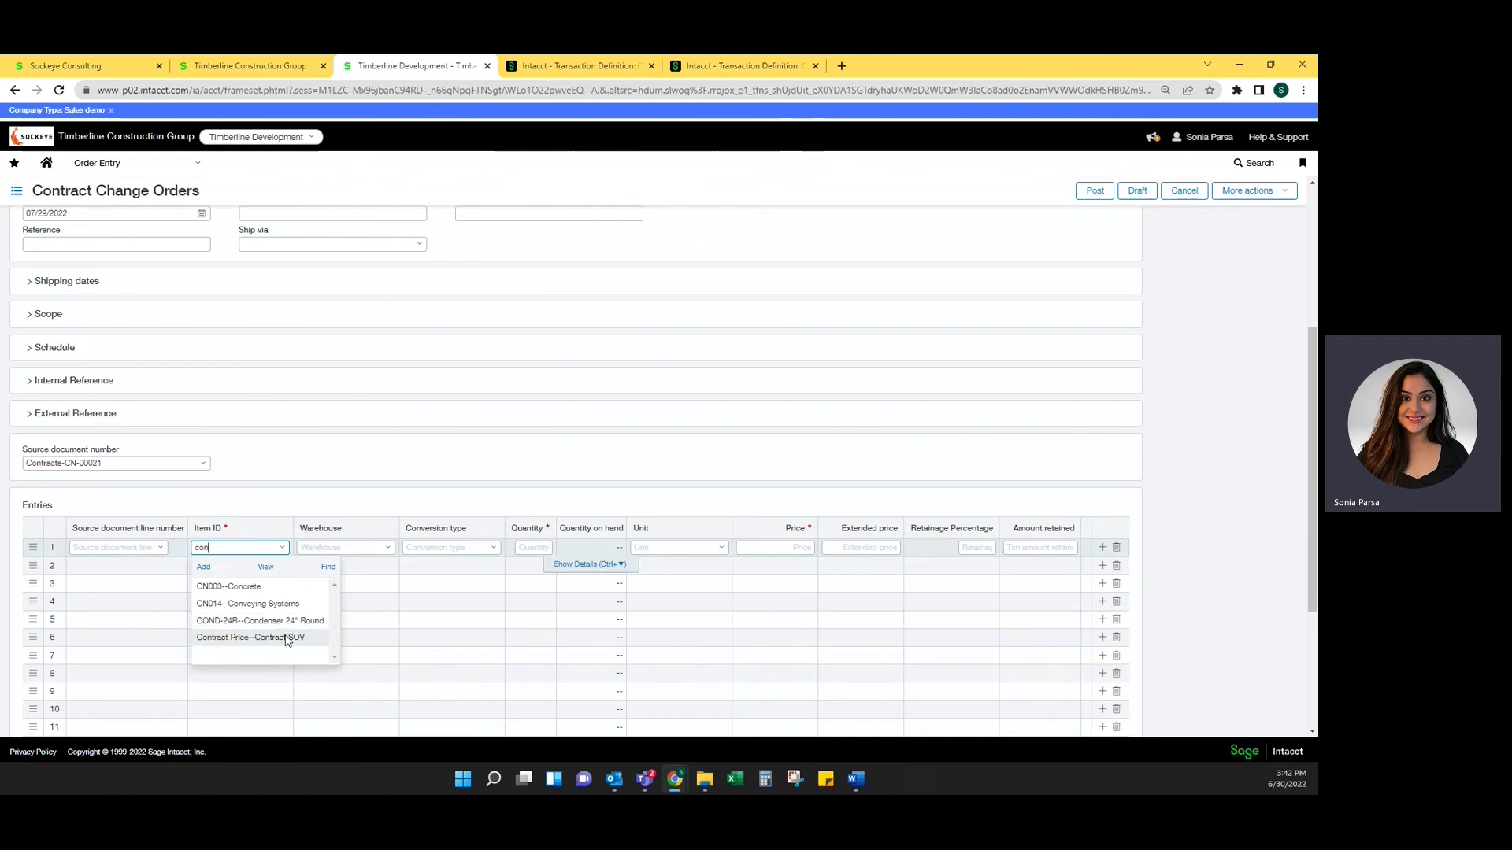
{"action": "key", "text": "Return"}
{"action": "left_click", "coordinate": [763, 547]}
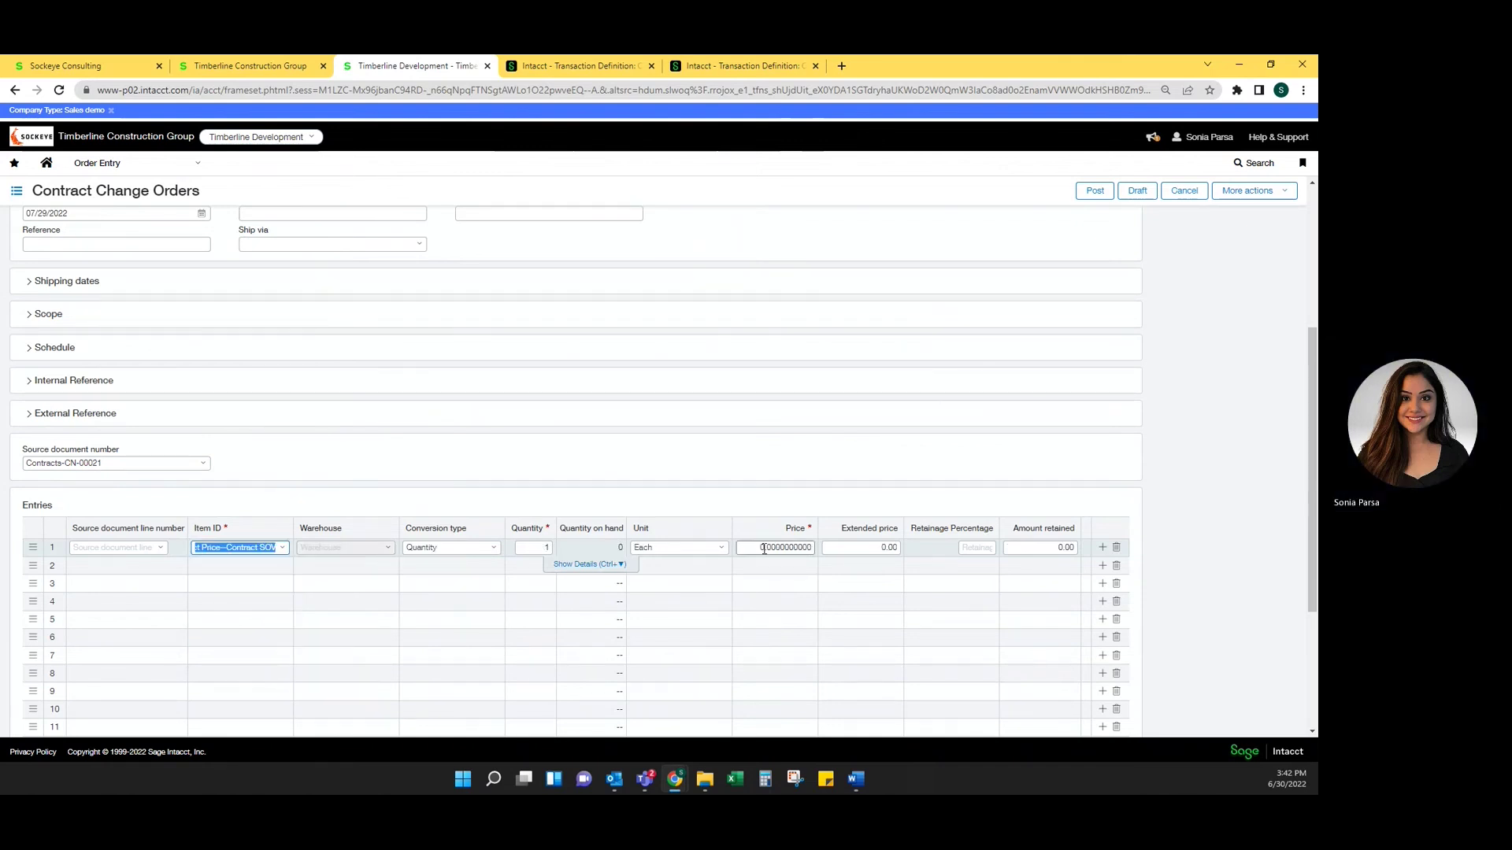
{"action": "type", "text": "25,5"}
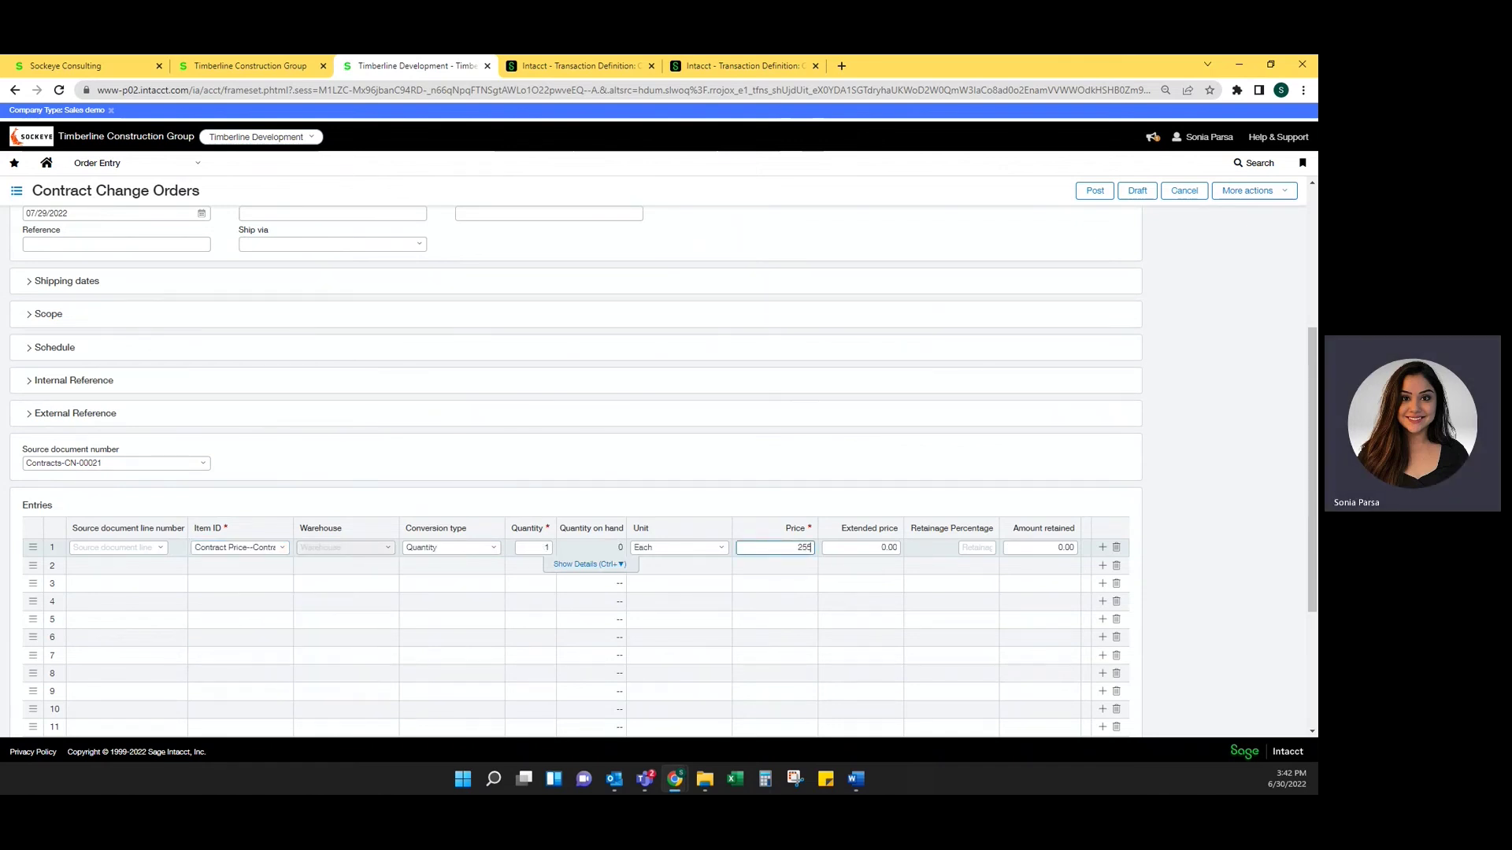
{"action": "type", "text": "00"}
{"action": "left_click", "coordinate": [894, 547]}
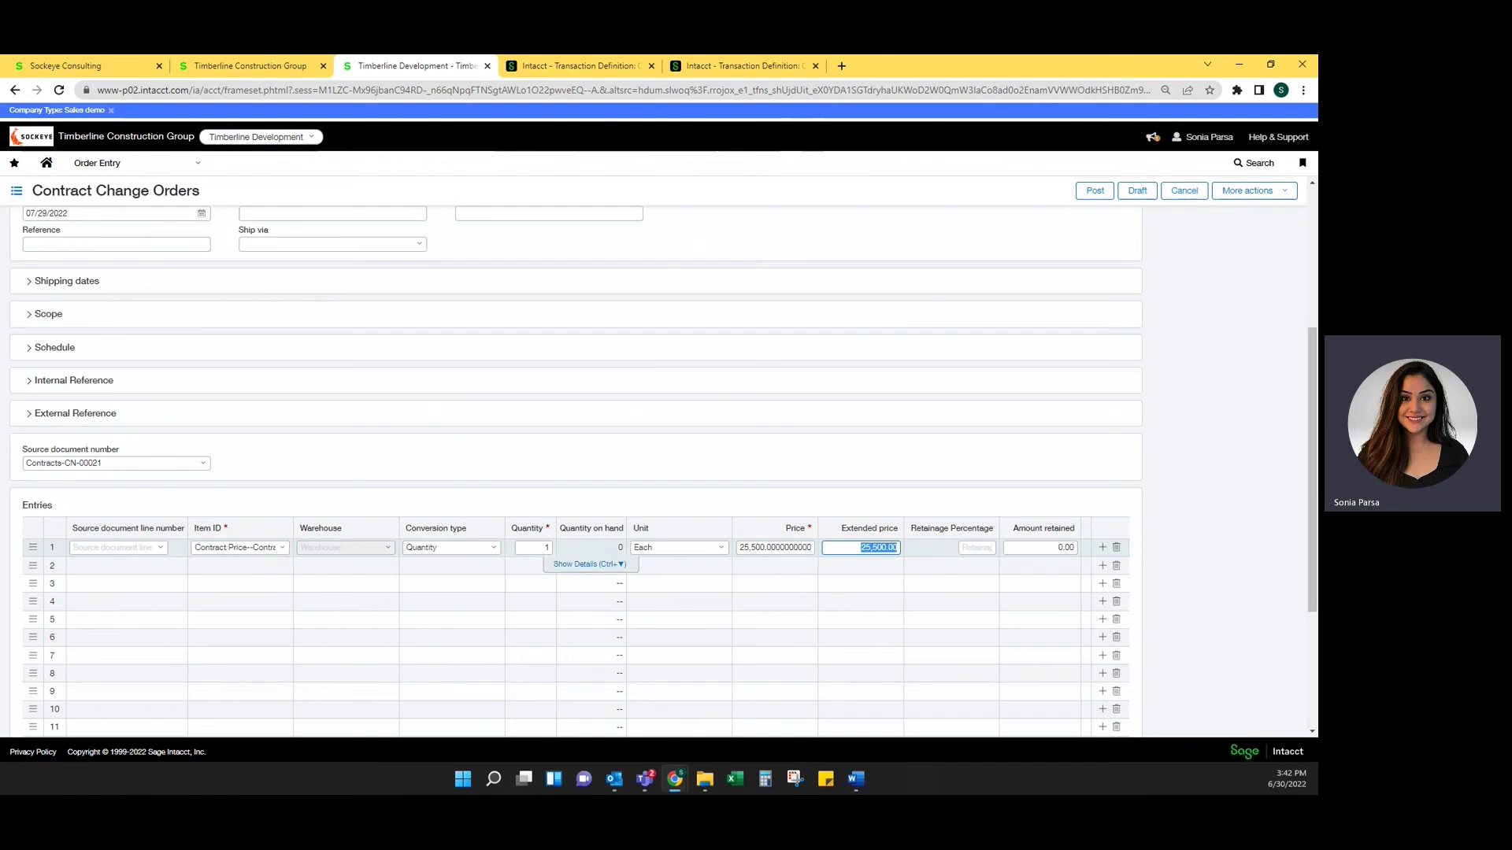
{"action": "left_click", "coordinate": [1097, 189]}
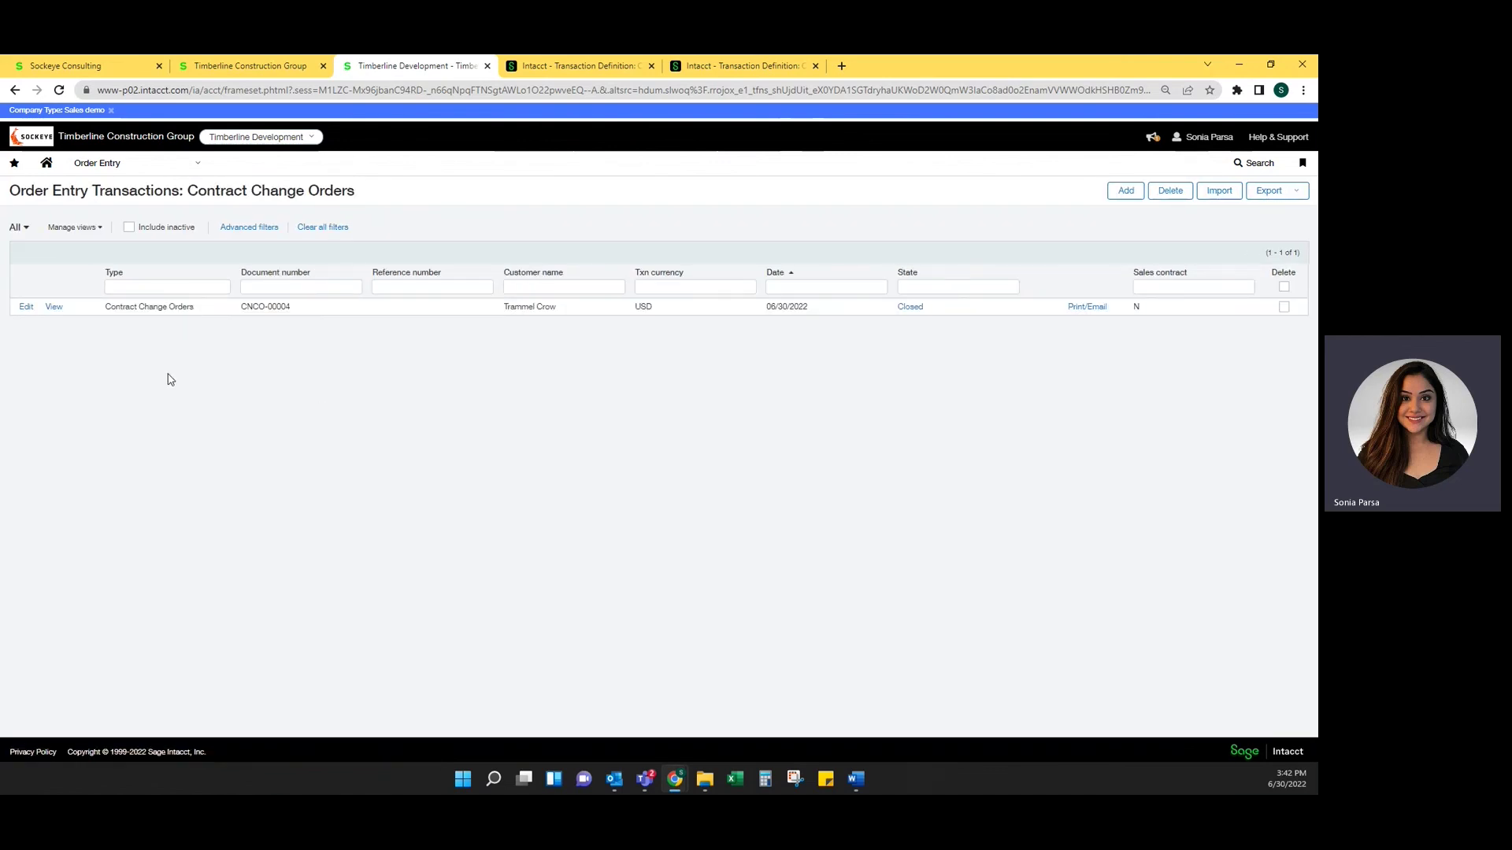
Open Summer Hills estimate D21-114-Est01 and review its 148,200.00 total and 118,200.00 original entries.
{"action": "left_click", "coordinate": [146, 168]}
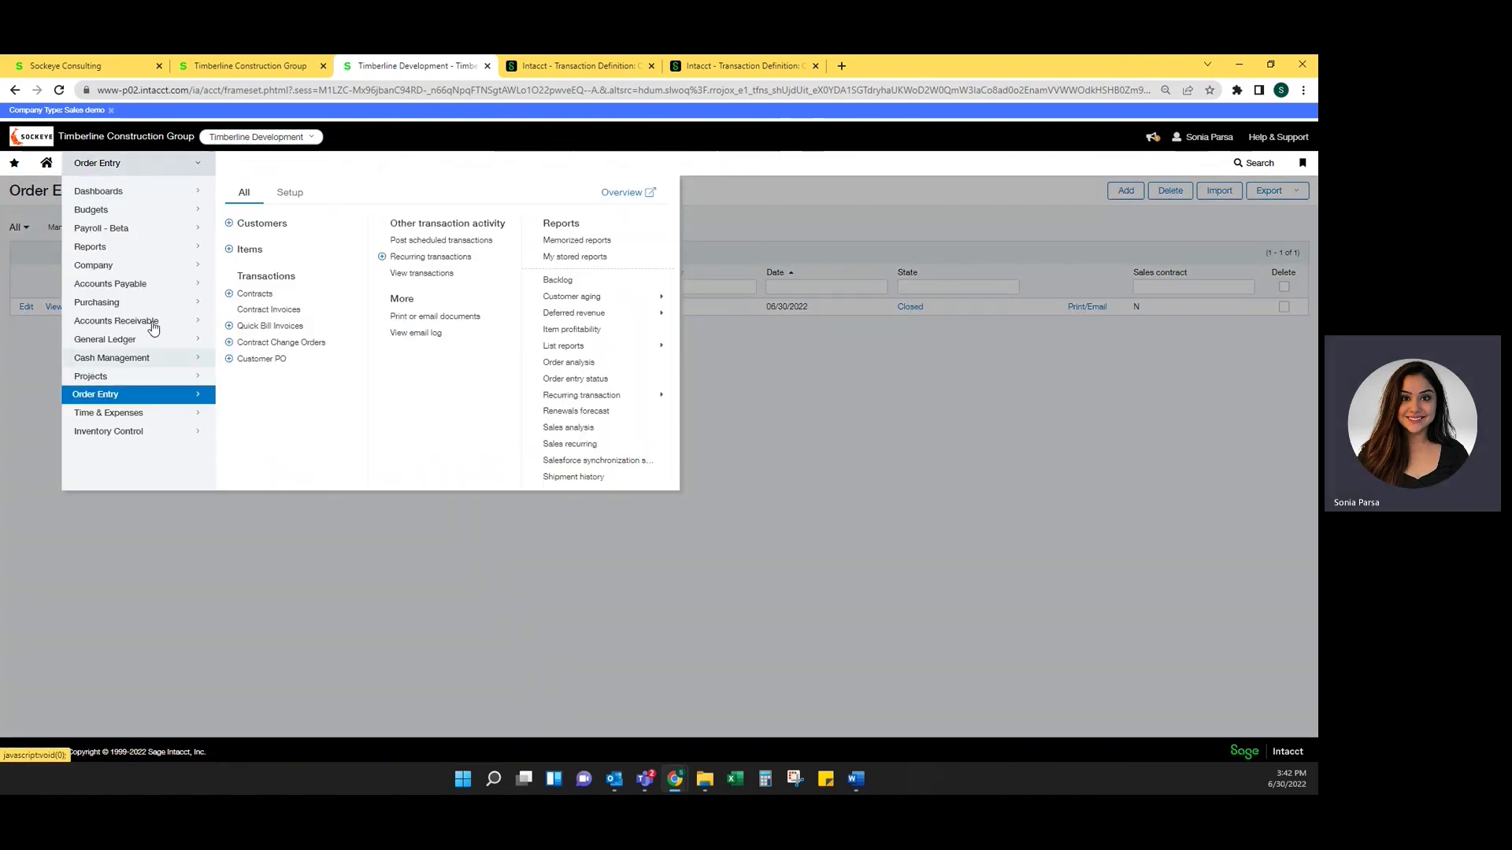
{"action": "mouse_move", "coordinate": [135, 376]}
{"action": "left_click", "coordinate": [257, 285]}
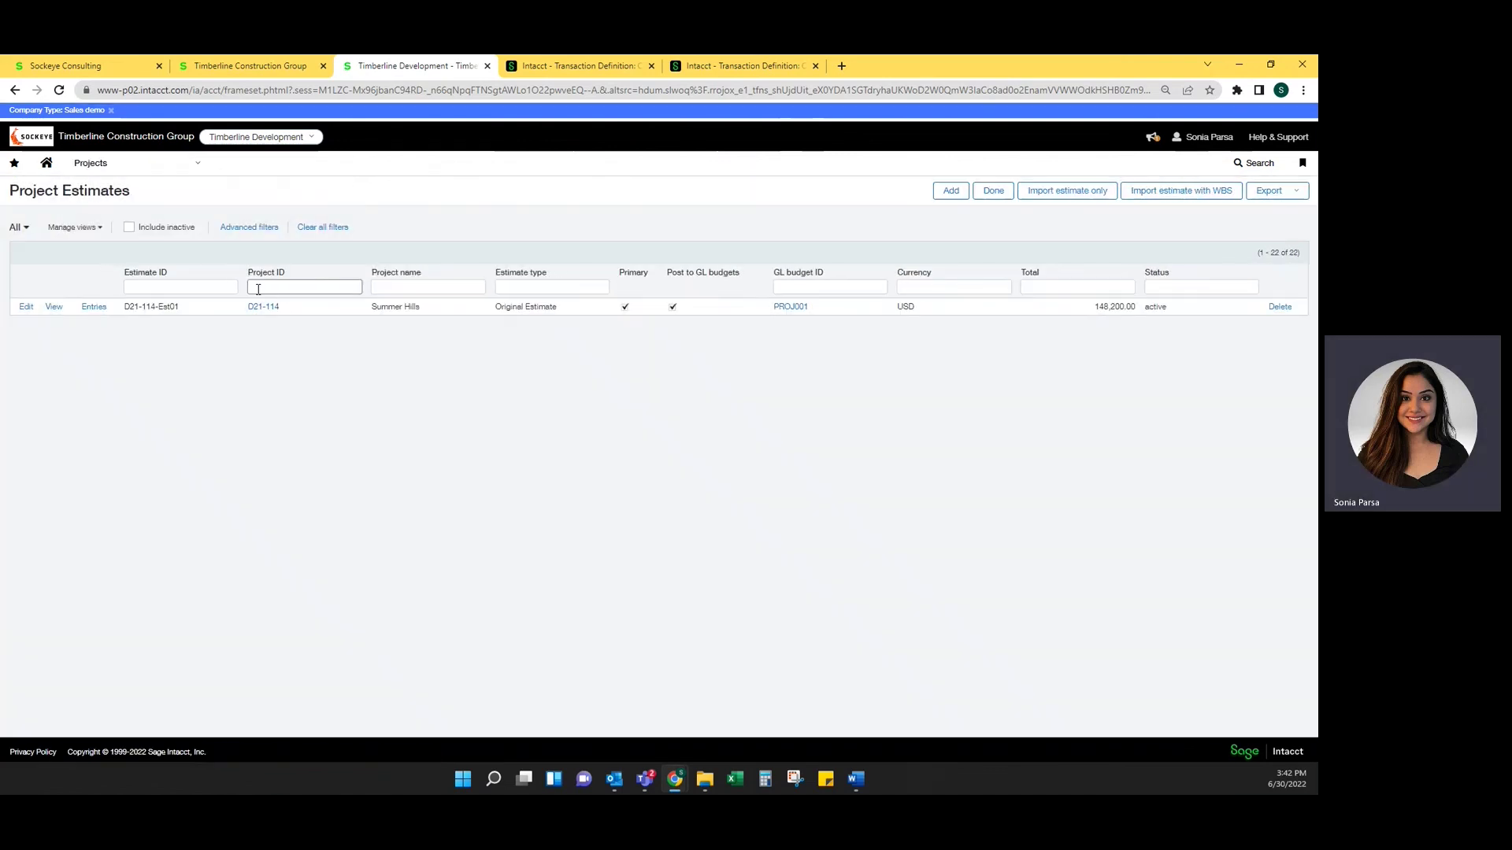
{"action": "left_click", "coordinate": [53, 307]}
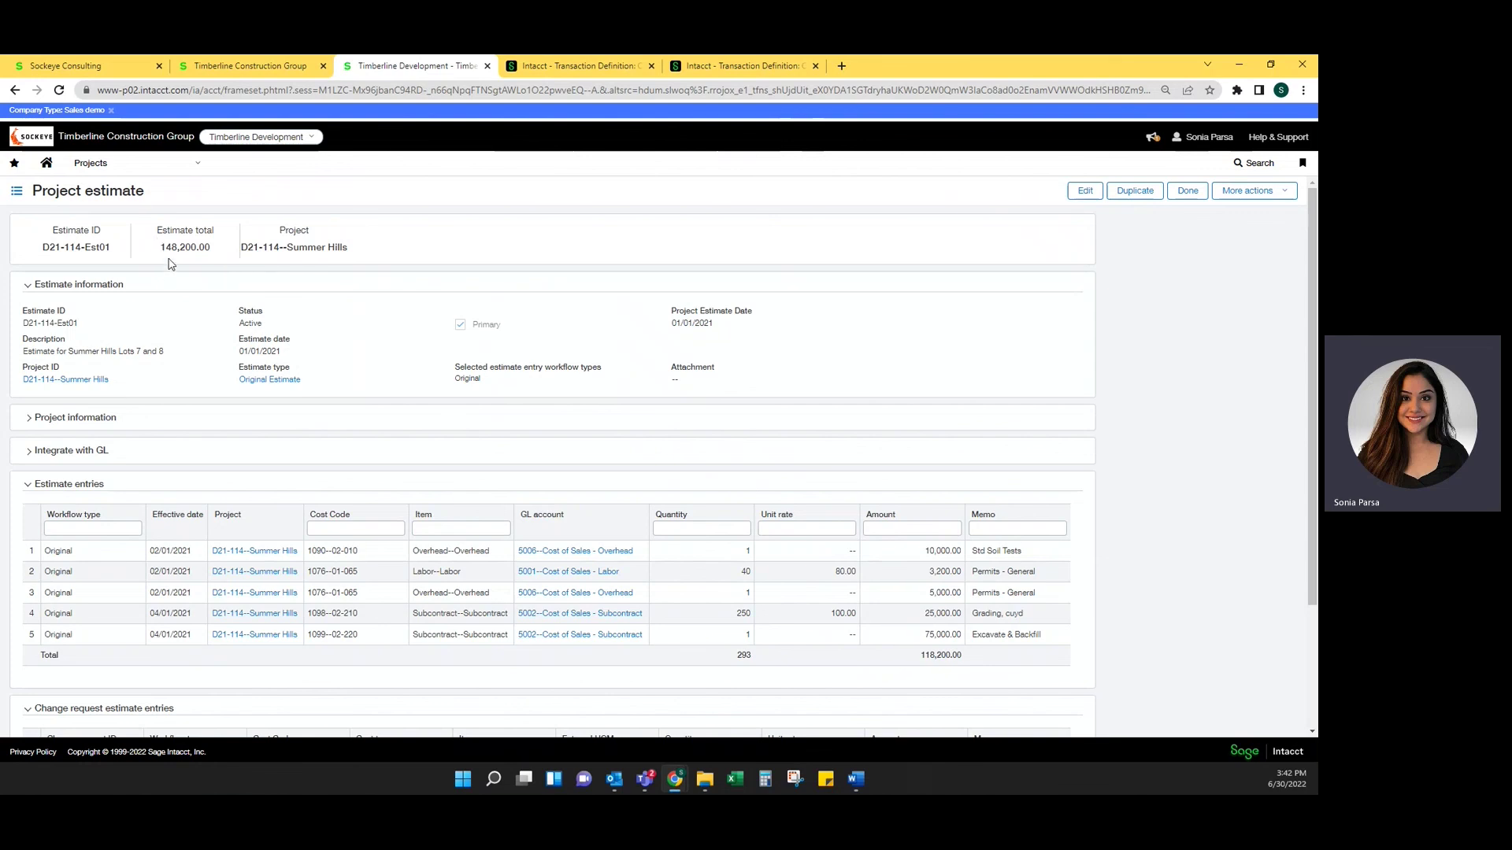
{"action": "scroll", "coordinate": [645, 398], "scroll_direction": "down", "scroll_amount": 3}
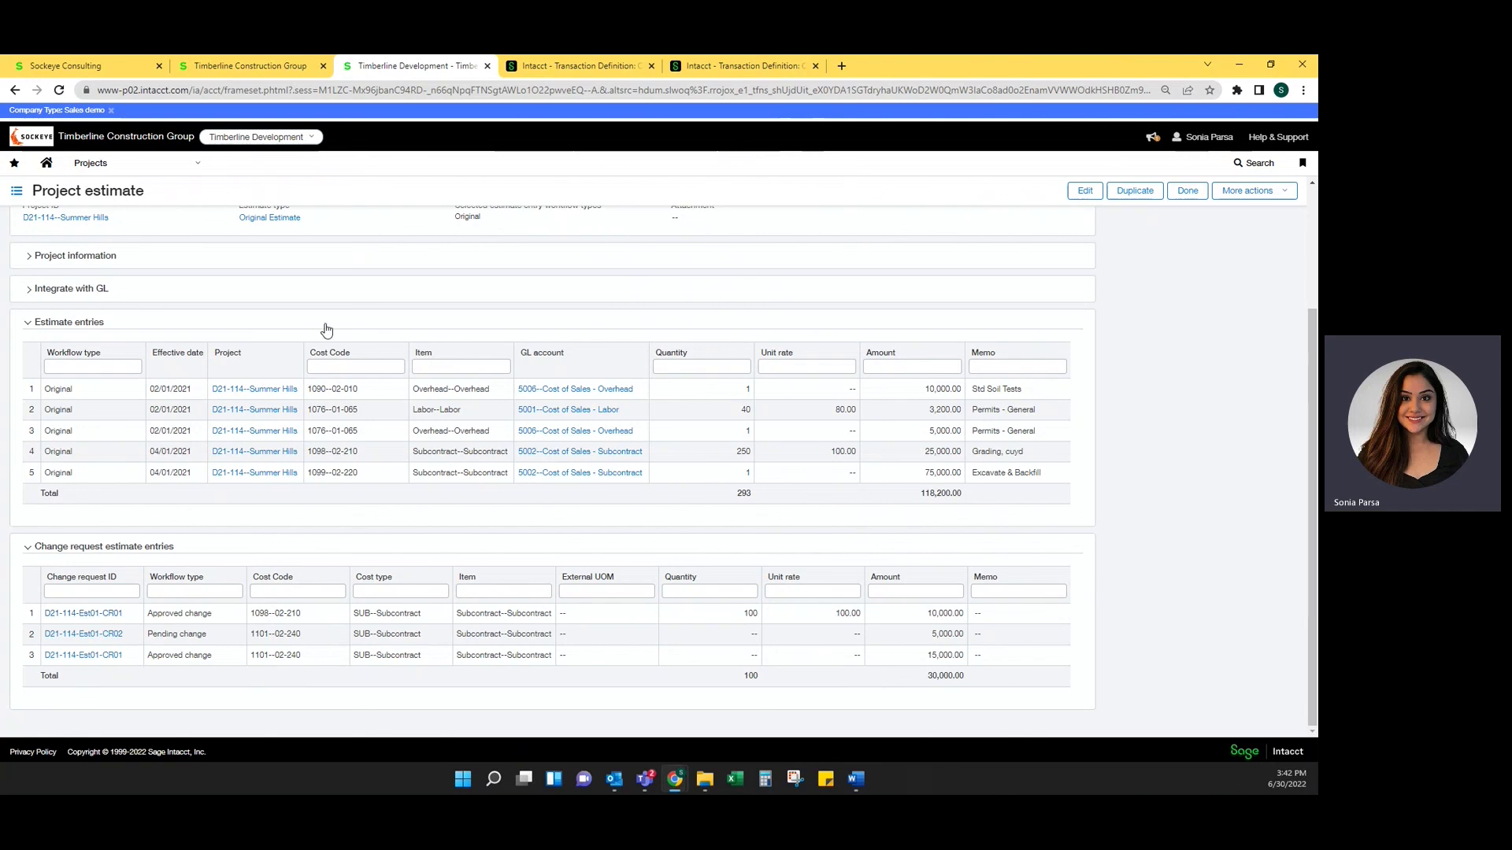
{"action": "scroll", "coordinate": [307, 338], "scroll_direction": "up", "scroll_amount": 3}
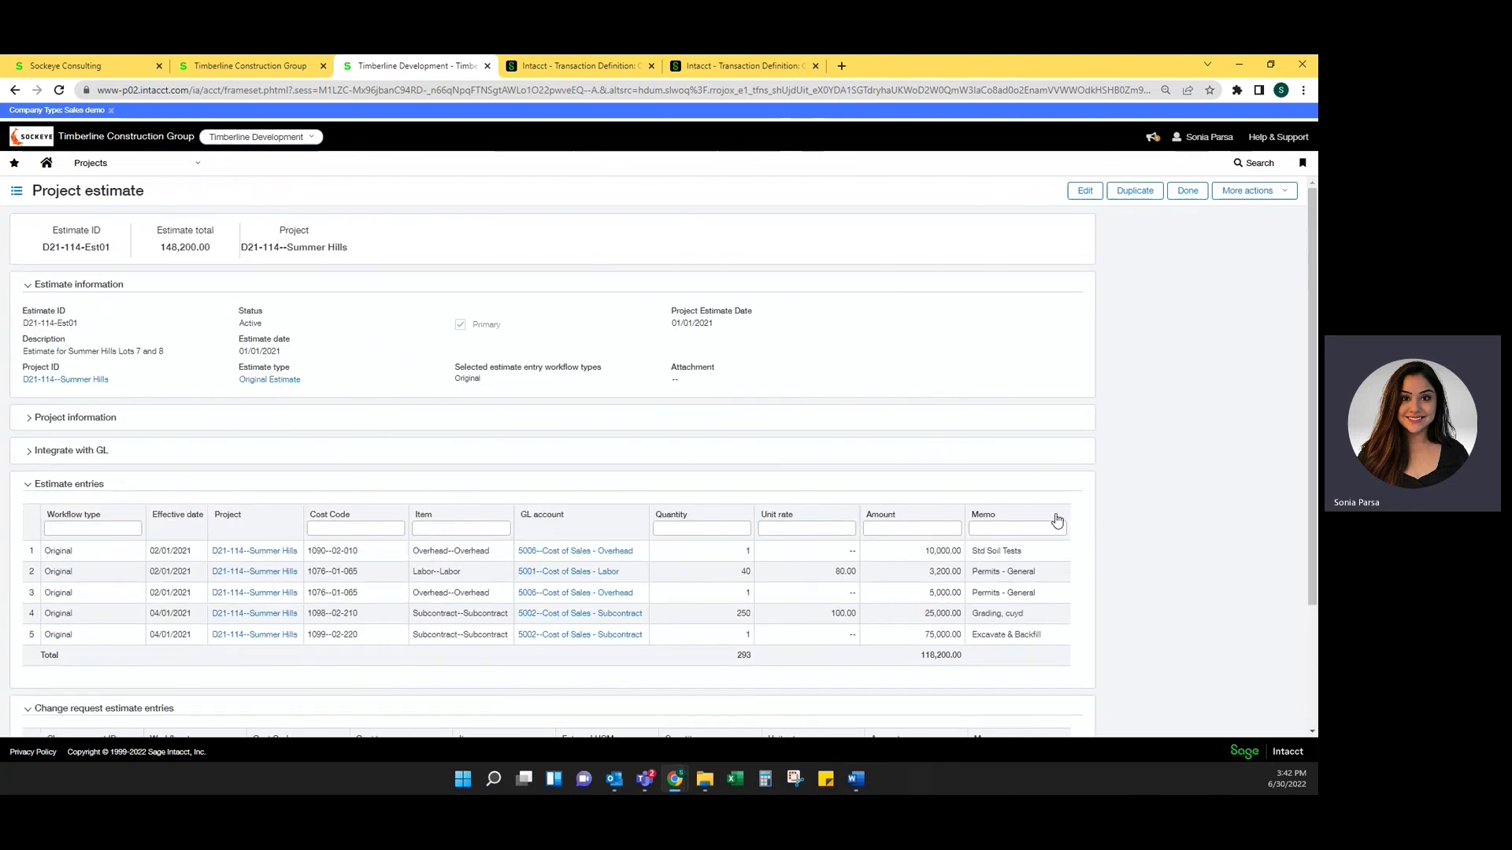